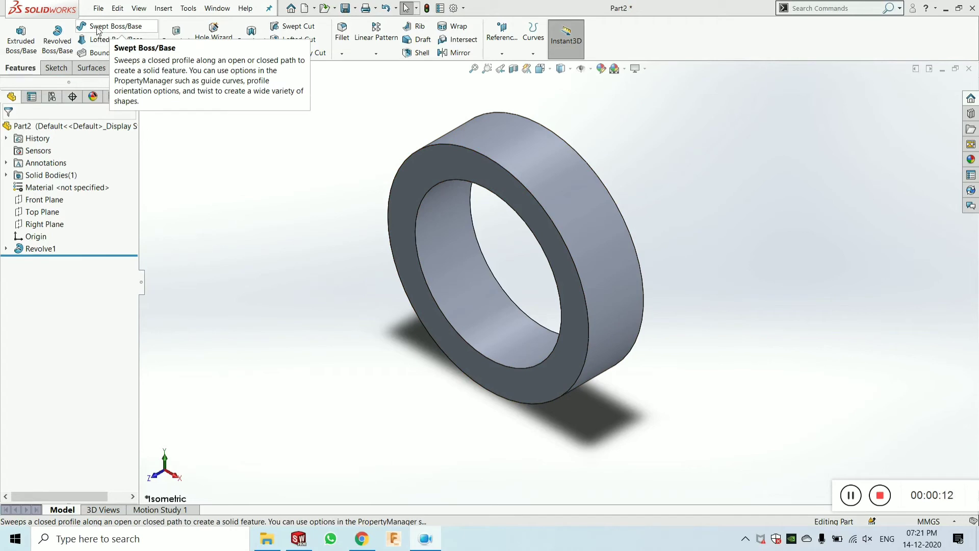
On the Right Plane, sketch a corner rectangle from the origin, about 25.6 mm wide and 14.3 mm high, extending outside the ring
left_click(46, 224)
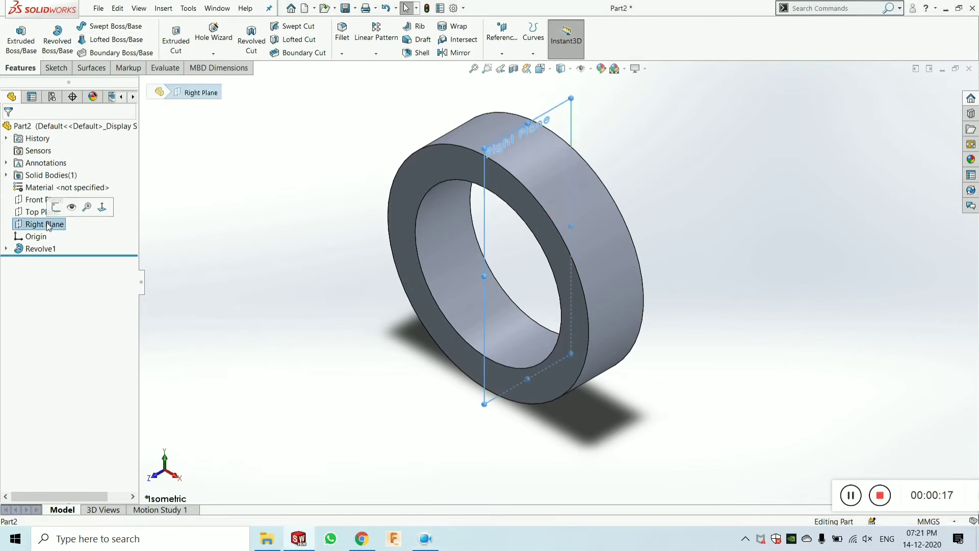
left_click(56, 207)
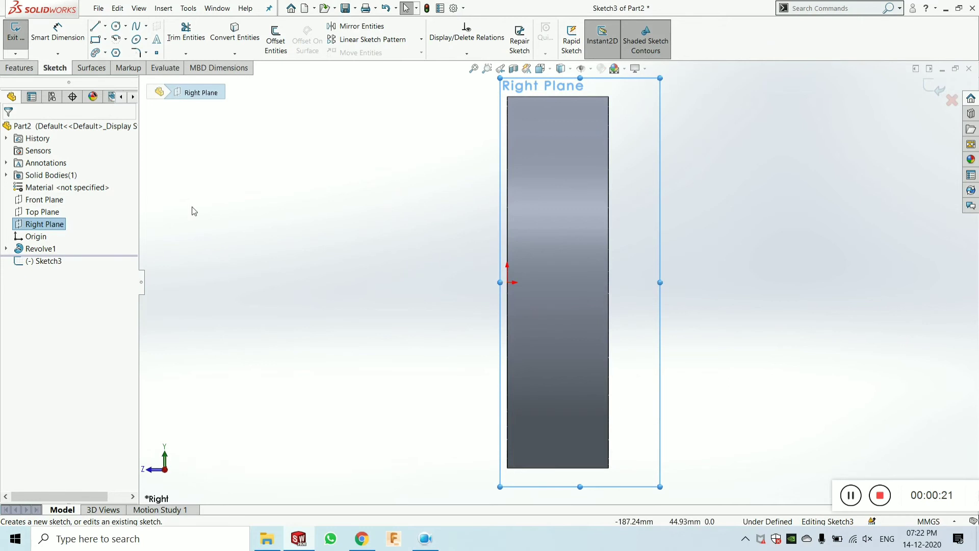
scroll(543, 287, "down", 5)
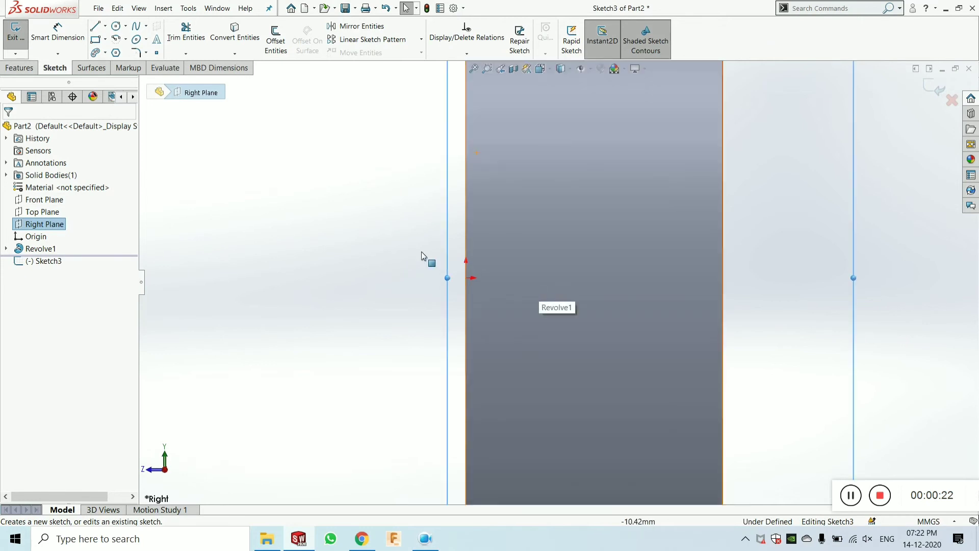
left_click(97, 41)
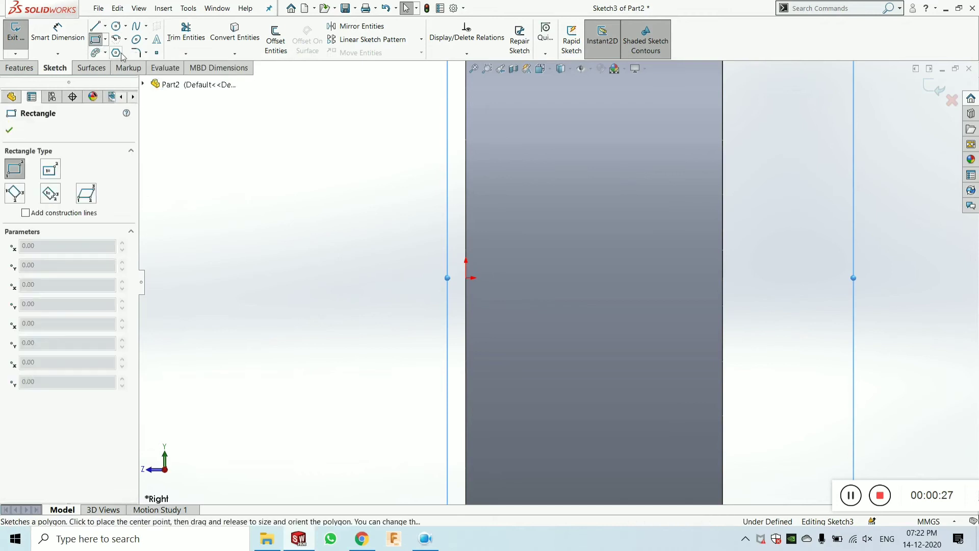
left_click(465, 278)
left_click(357, 217)
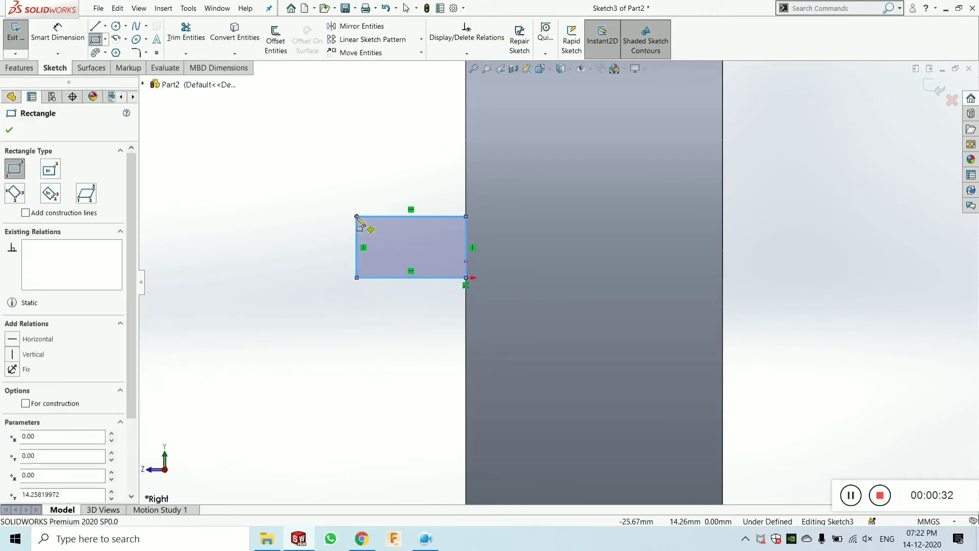
Dimension the rectangle to 15 mm high and 25 mm wide
right_click_drag(286, 232, 280, 96)
left_click(358, 242)
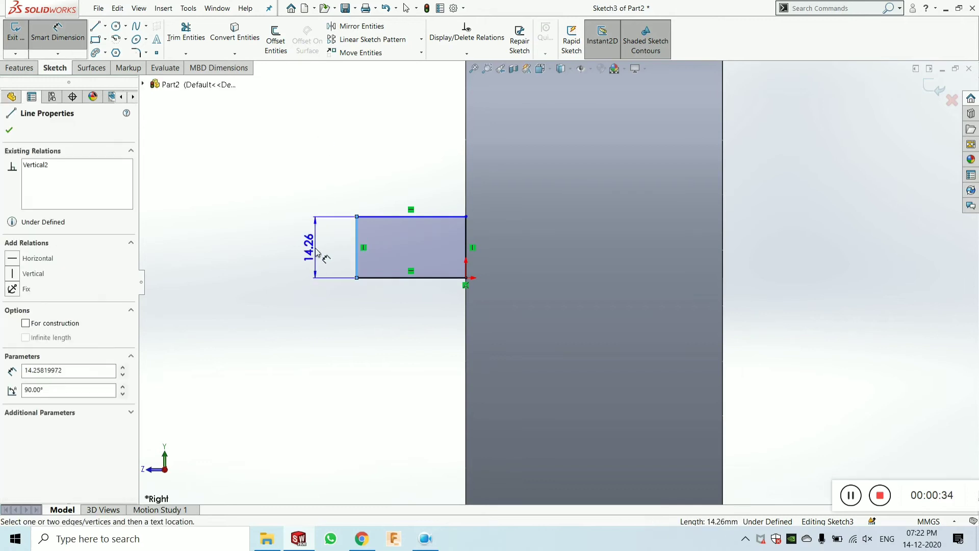
left_click(321, 257)
type("15")
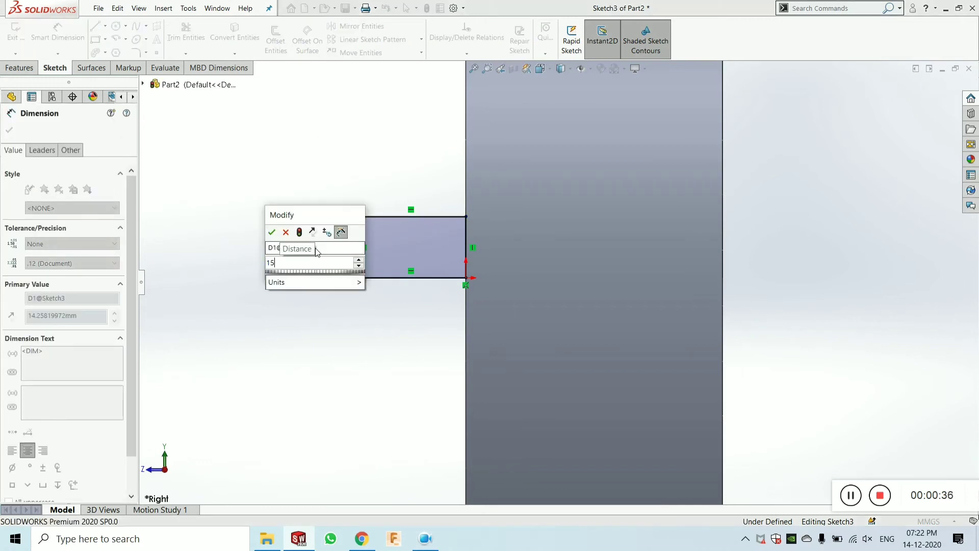
key("Return")
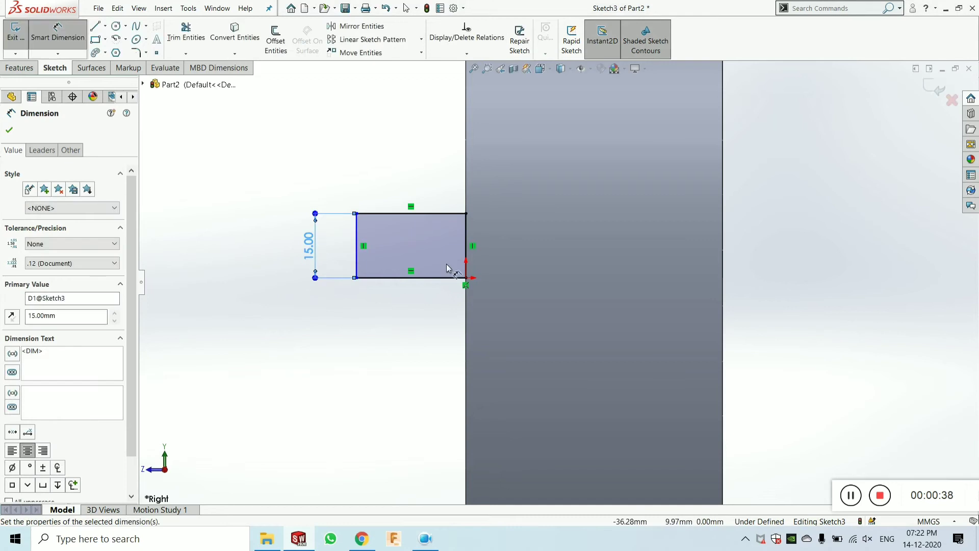
left_click(417, 209)
left_click(415, 187)
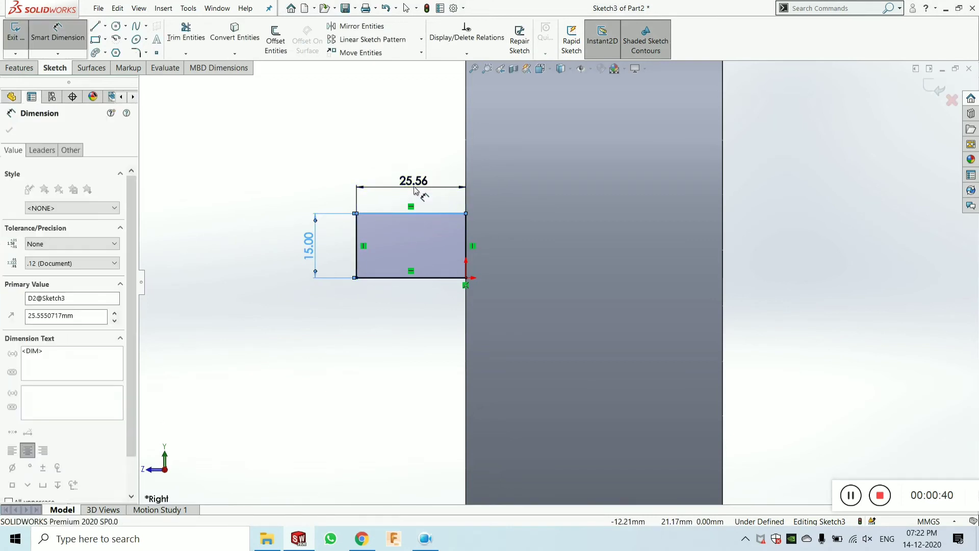
type("25")
key("Return")
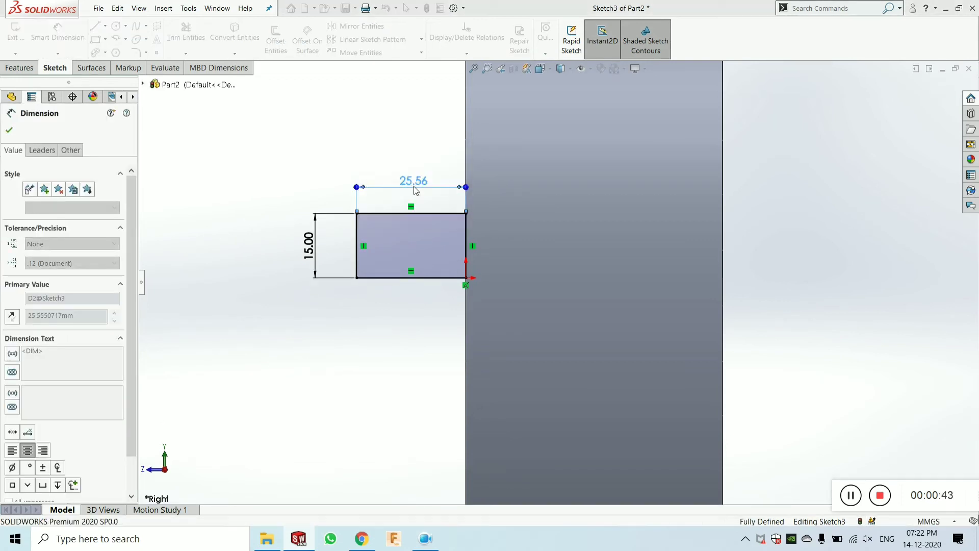
left_click(9, 130)
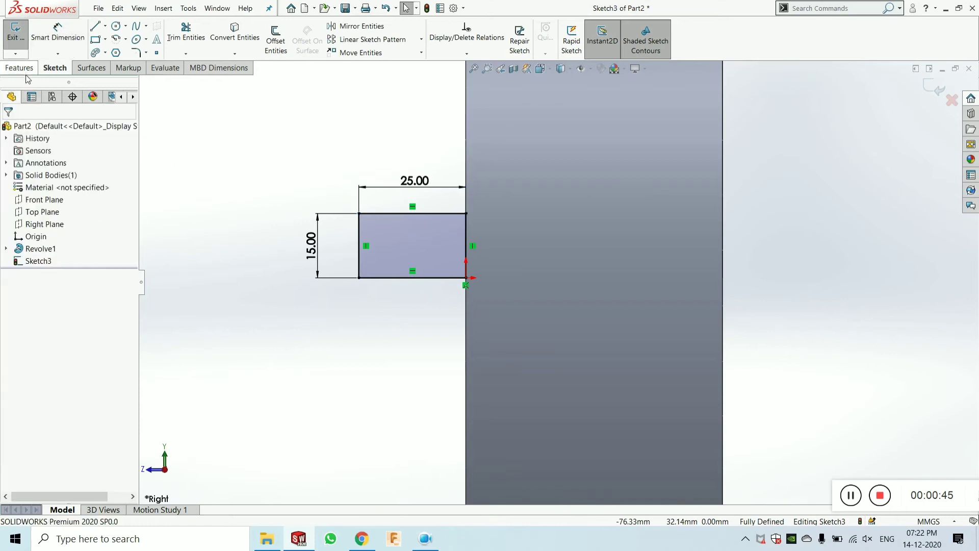
Start a Swept Boss/Base with the rectangle sketch as profile and the inner circular edge of the ring's front face as path
left_click(29, 70)
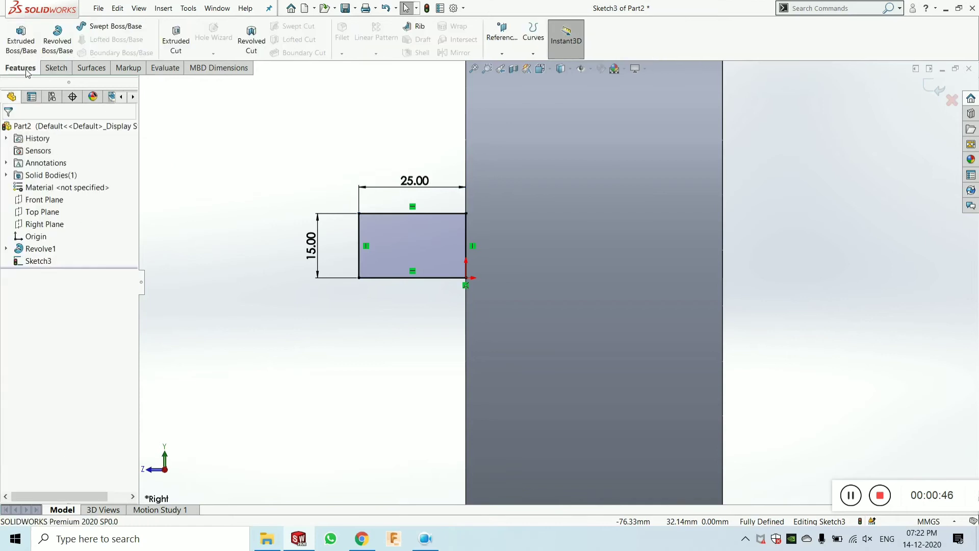
left_click(125, 29)
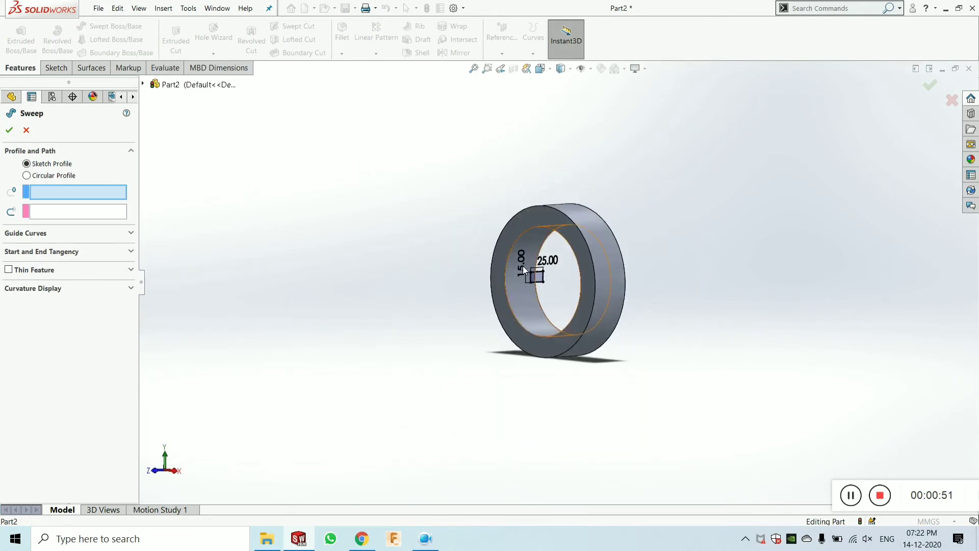
middle_click_drag(523, 266, 541, 302)
scroll(554, 288, "down", 5)
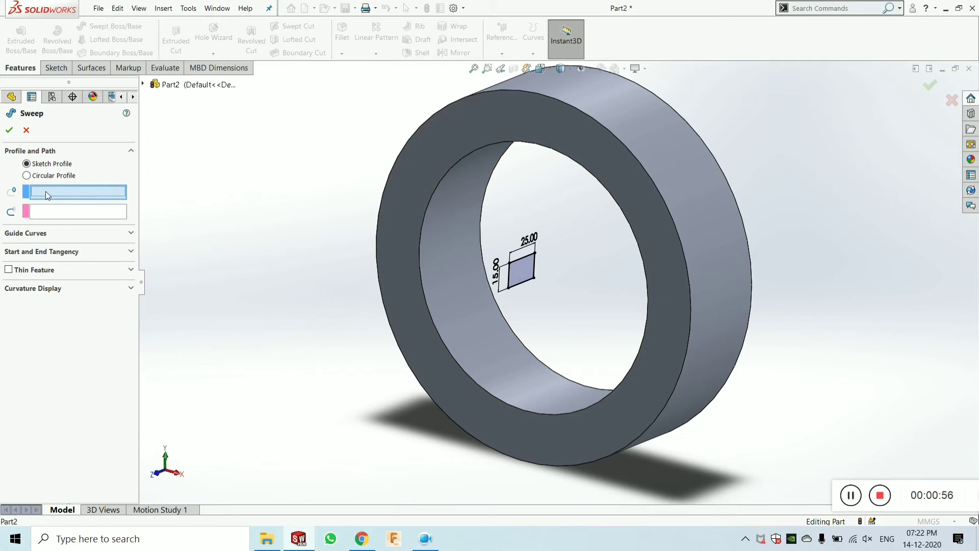
left_click(523, 262)
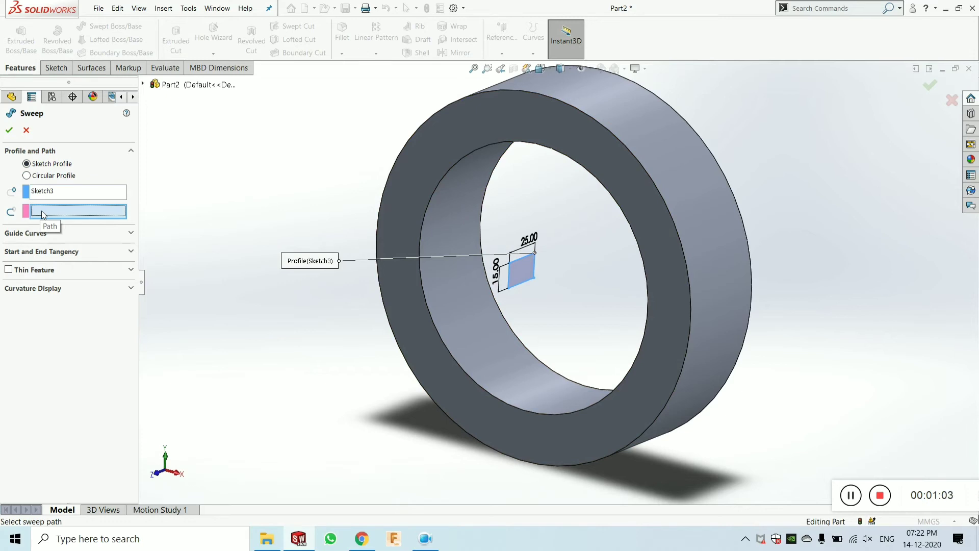
left_click(485, 145)
scroll(525, 271, "down", 5)
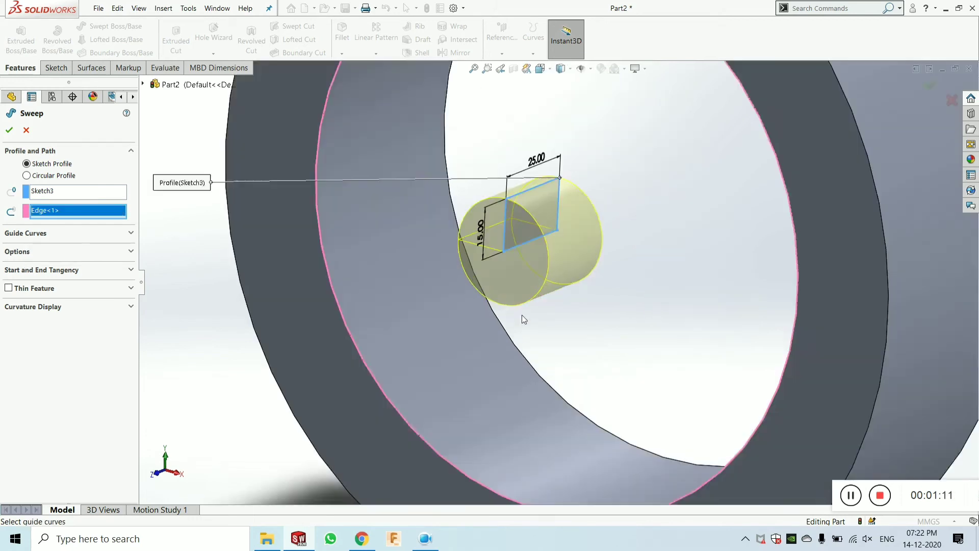
scroll(512, 249, "up", 5)
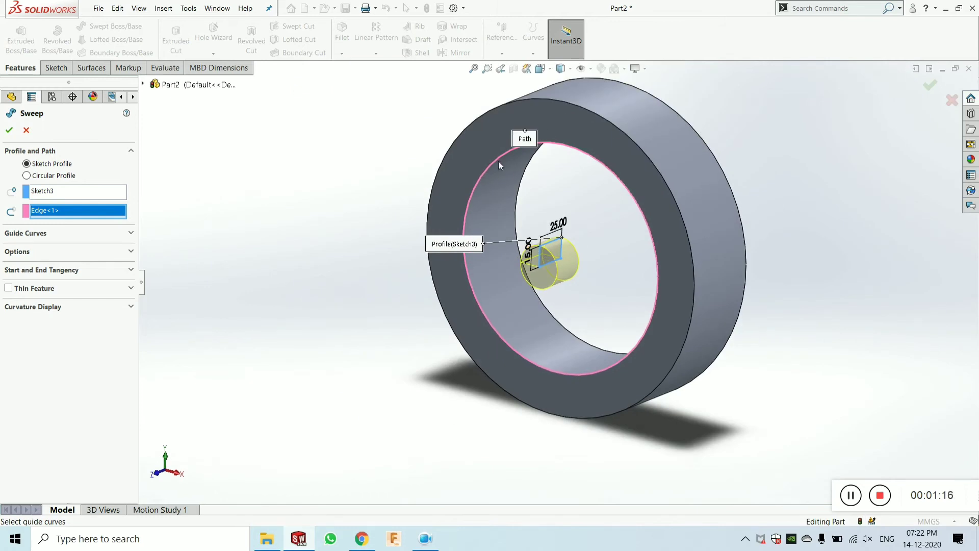
Switch the sweep to a circular profile with a 20 mm diameter and create it along the inner edge
left_click(27, 174)
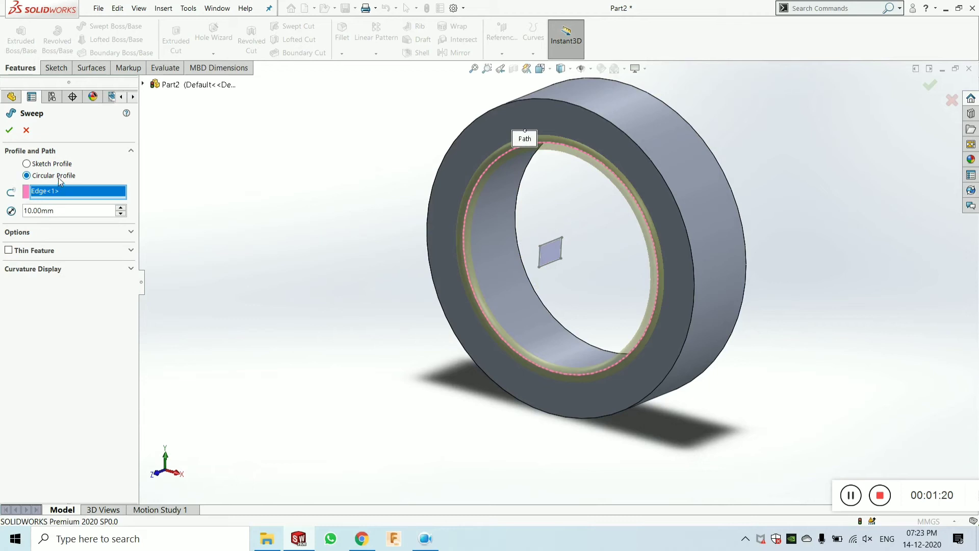
scroll(553, 256, "up", 3)
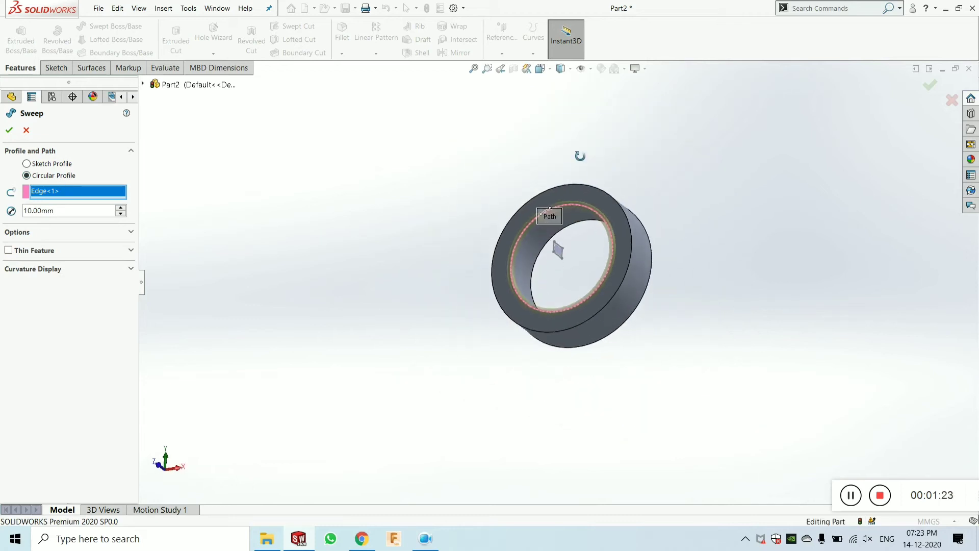
scroll(612, 263, "down", 8)
middle_click_drag(628, 258, 681, 290)
scroll(591, 275, "up", 4)
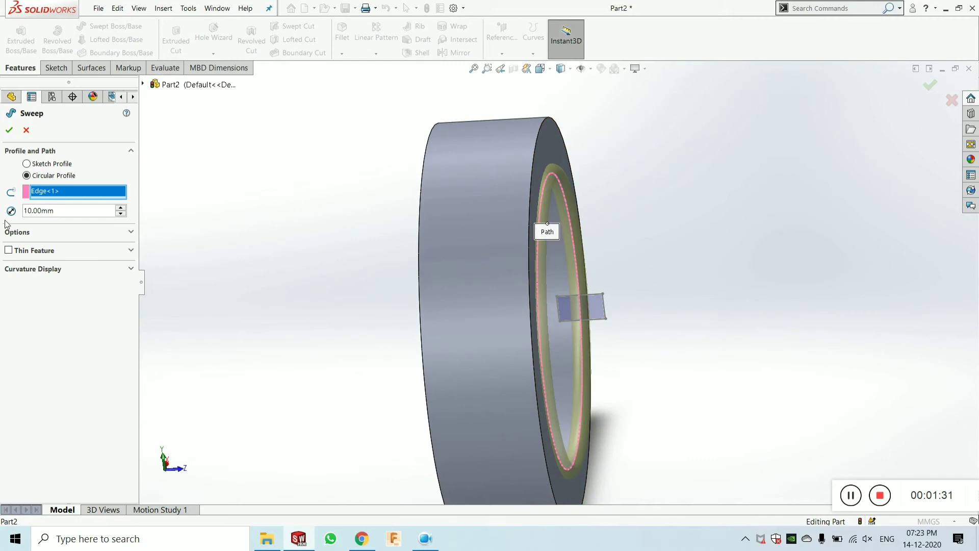
middle_click_drag(534, 286, 240, 321)
left_click(65, 209)
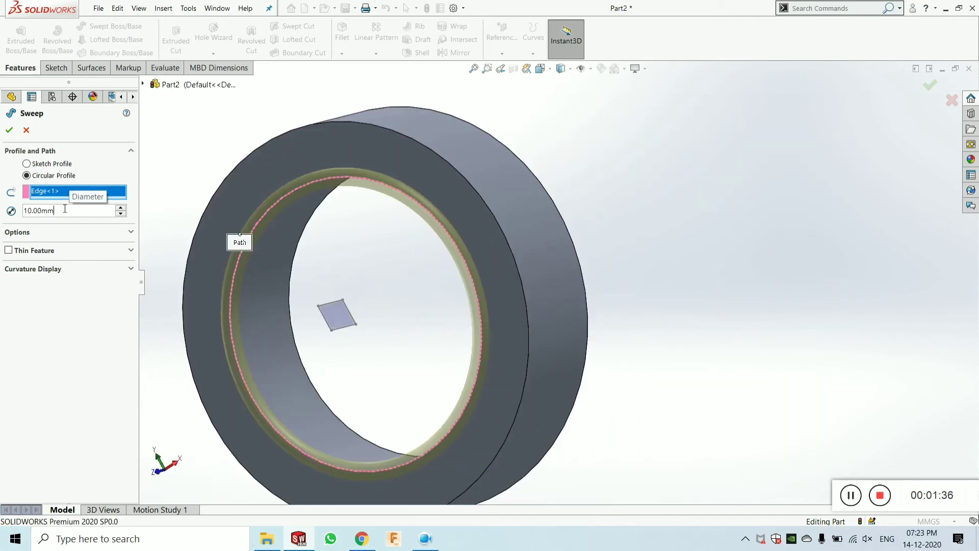
double_click(64, 209)
type("20")
key("Return")
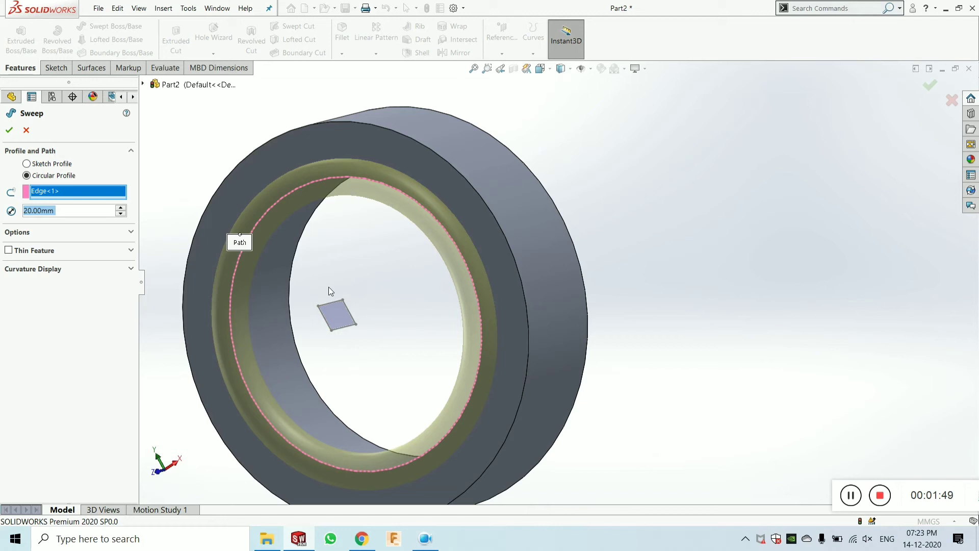
left_click(10, 130)
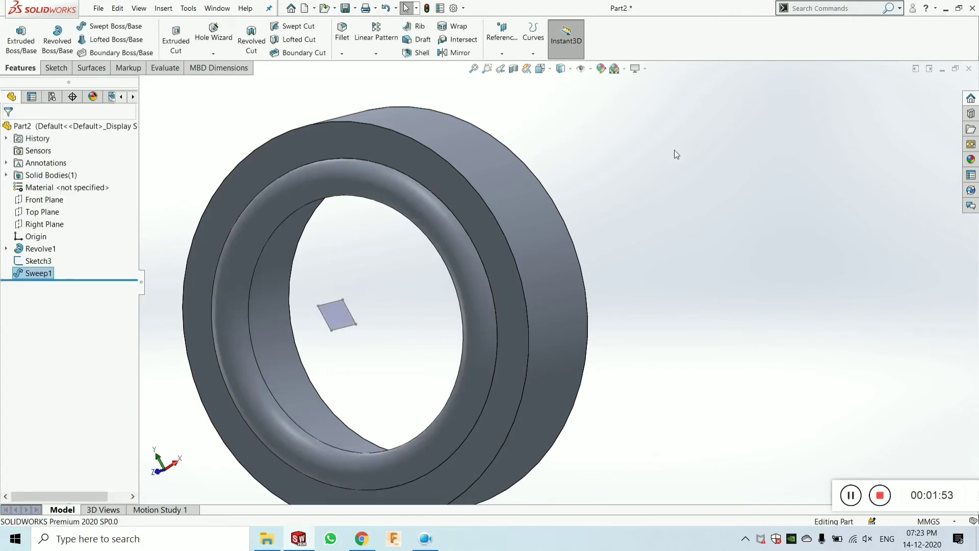
Examine the ring and its swept circular bead from several sides
left_click(674, 152)
scroll(674, 152, "up", 4)
middle_click_drag(428, 263, 440, 271)
scroll(439, 271, "up", 4)
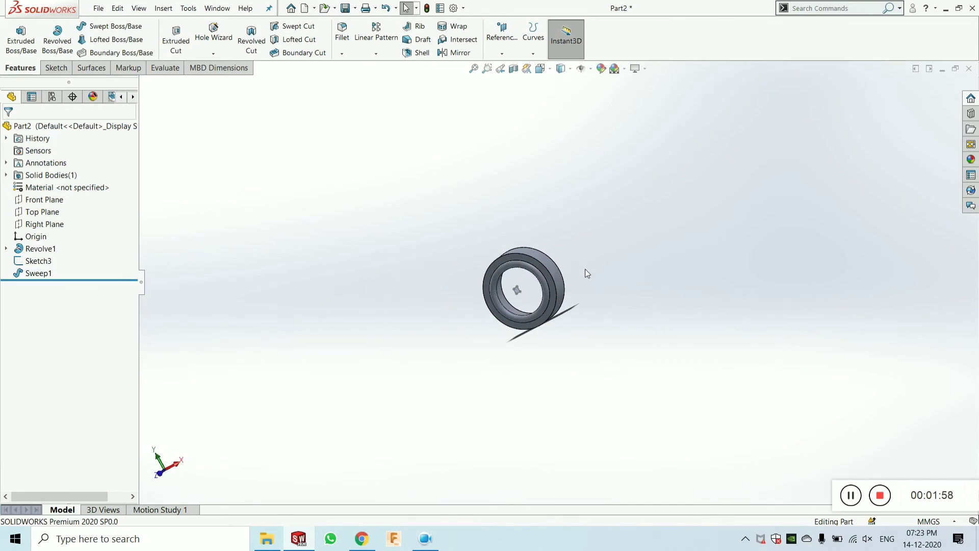
middle_click_drag(583, 274, 519, 339)
scroll(539, 283, "down", 3)
middle_click_drag(538, 283, 525, 357)
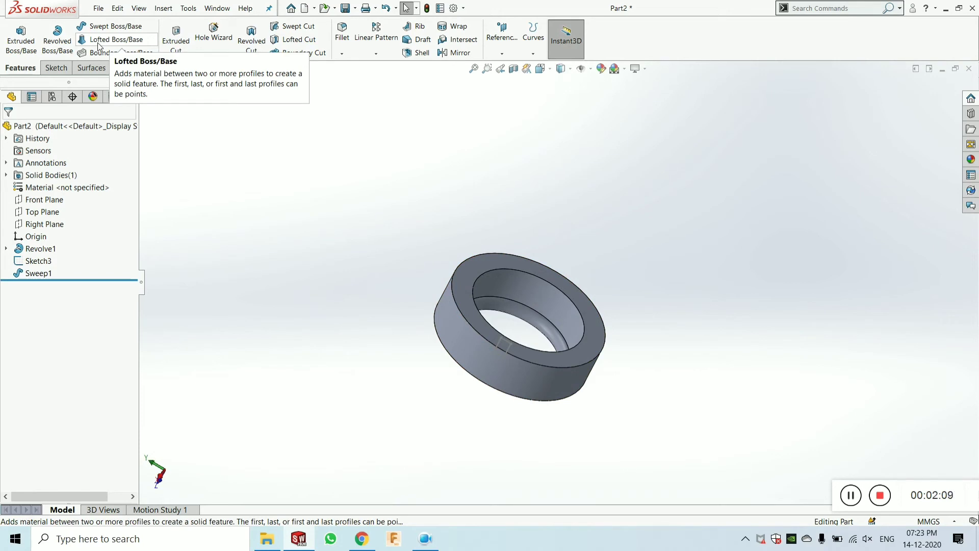
middle_click_drag(489, 286, 490, 264)
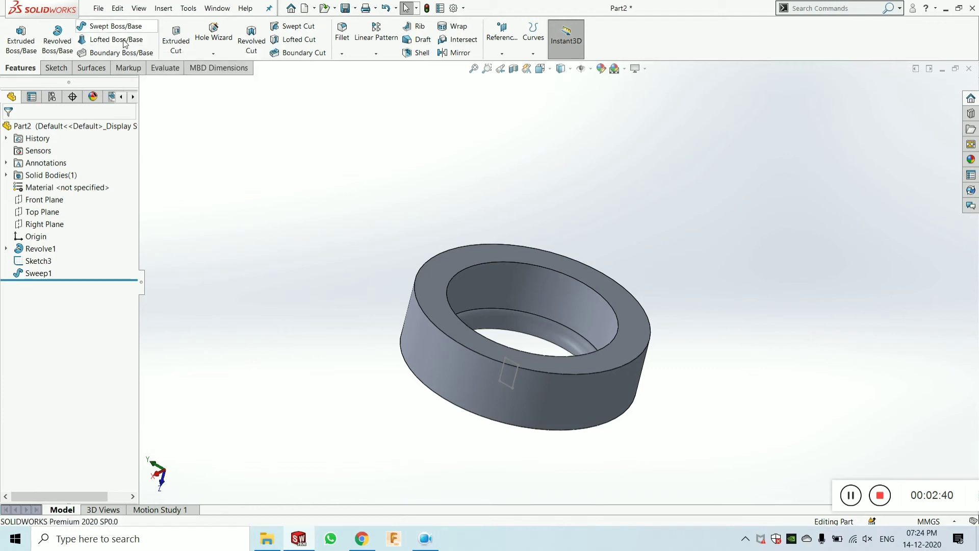
middle_click_drag(556, 298, 510, 322)
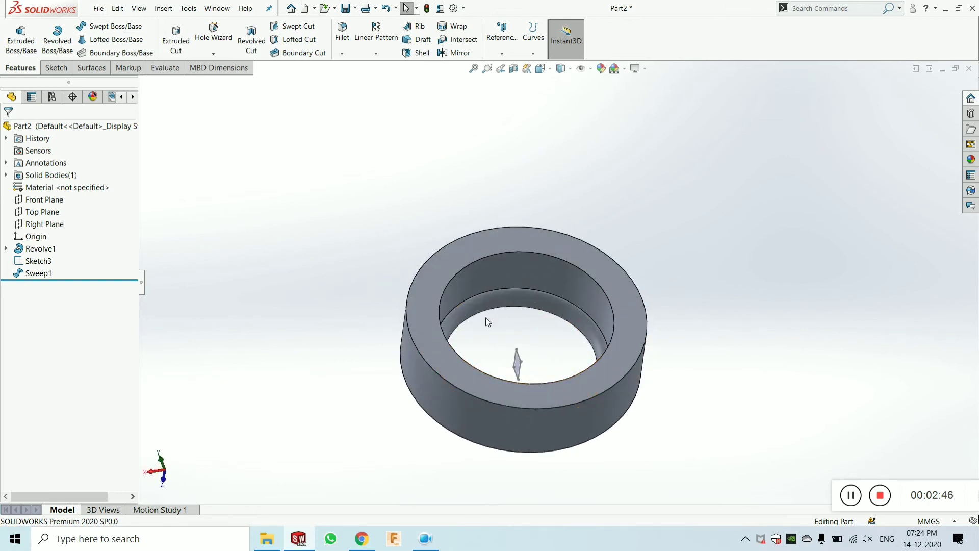
scroll(485, 317, "up", 2)
scroll(550, 320, "down", 5)
middle_click_drag(560, 235, 476, 219)
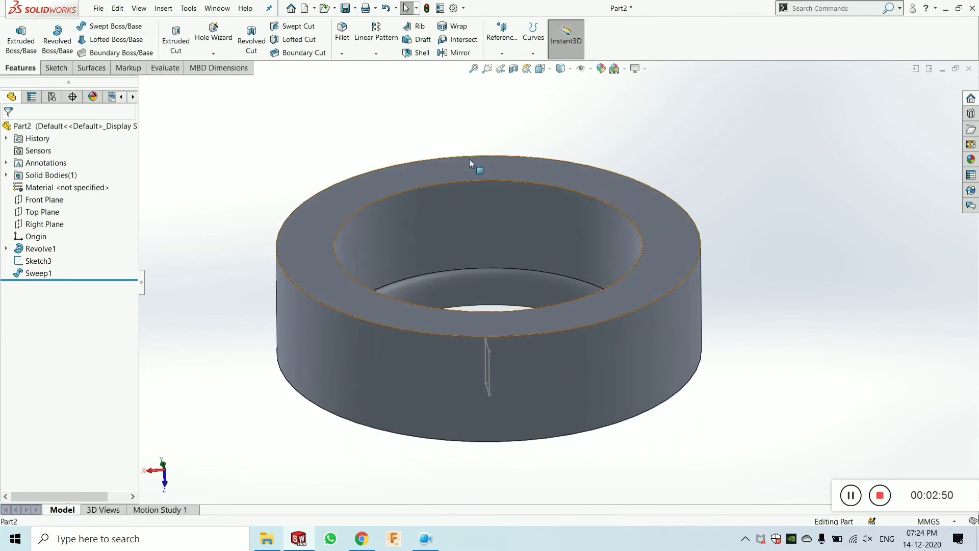
Start a Lofted Boss/Base with the plain face's inner edge as profile and the bore edge at the swept bead as guide curve
left_click(105, 40)
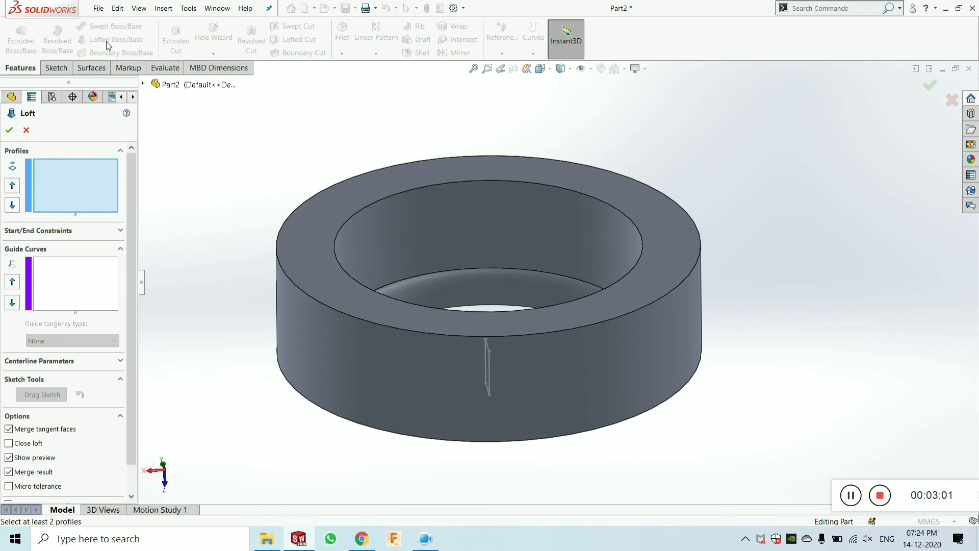
left_click(73, 177)
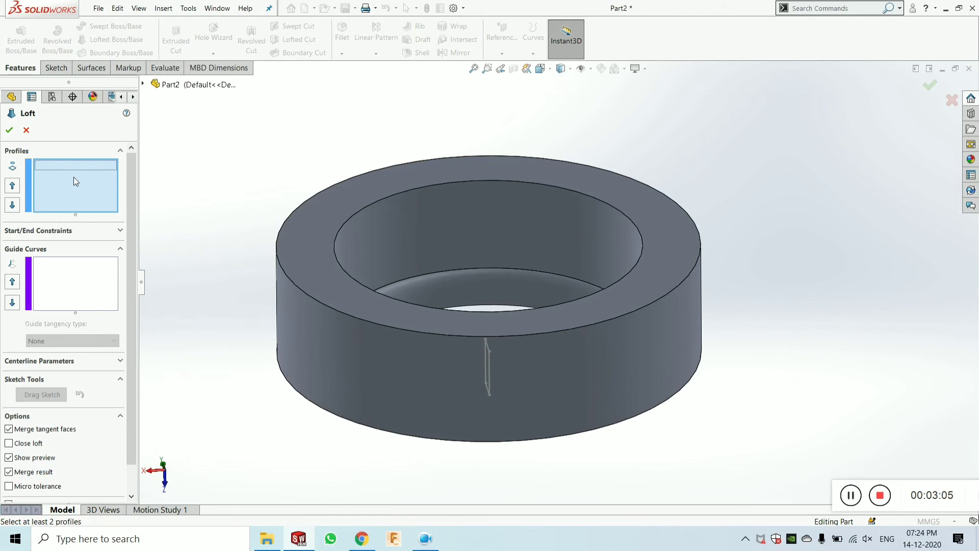
left_click(494, 181)
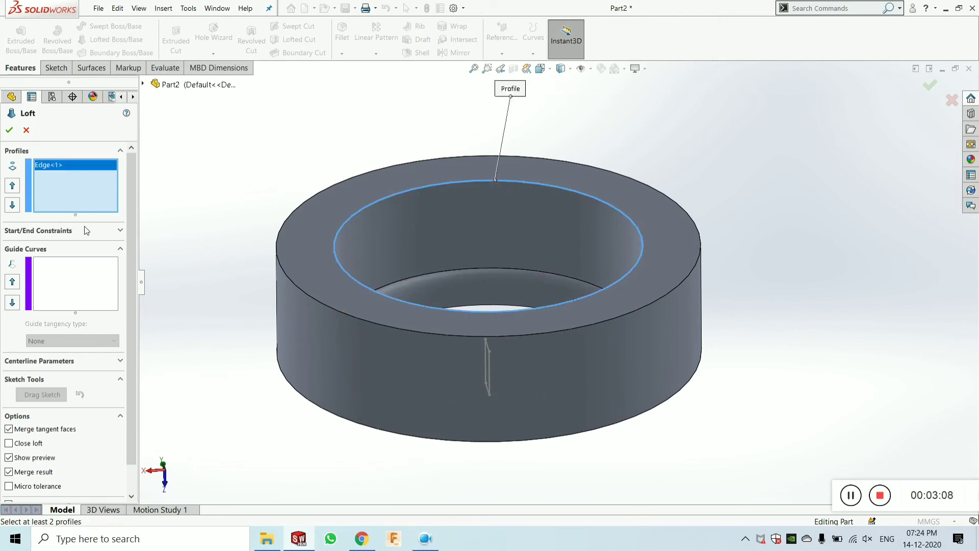
left_click(56, 270)
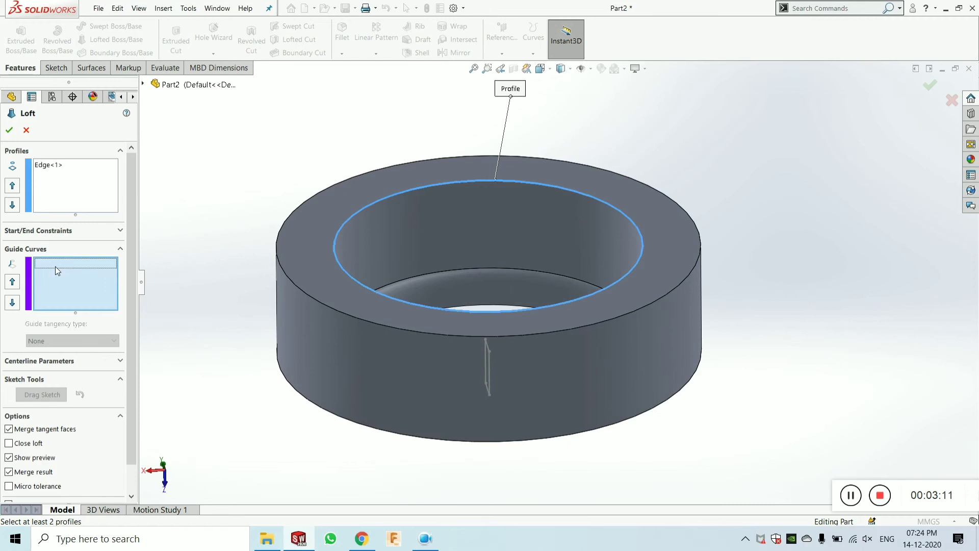
left_click(410, 277)
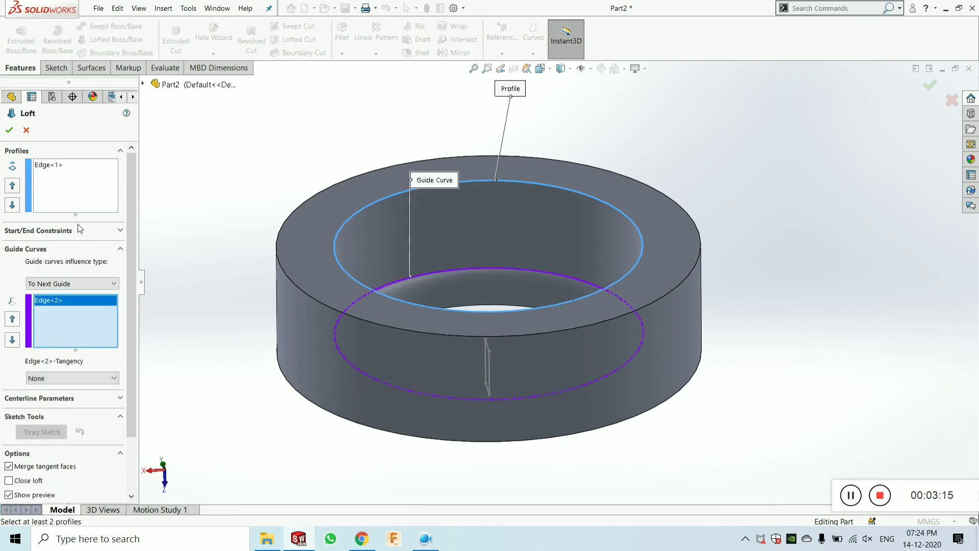
Try the To Next Edge influence type for the loft's guide curve and switch it to To Next Sharp
scroll(100, 282, "down", 2)
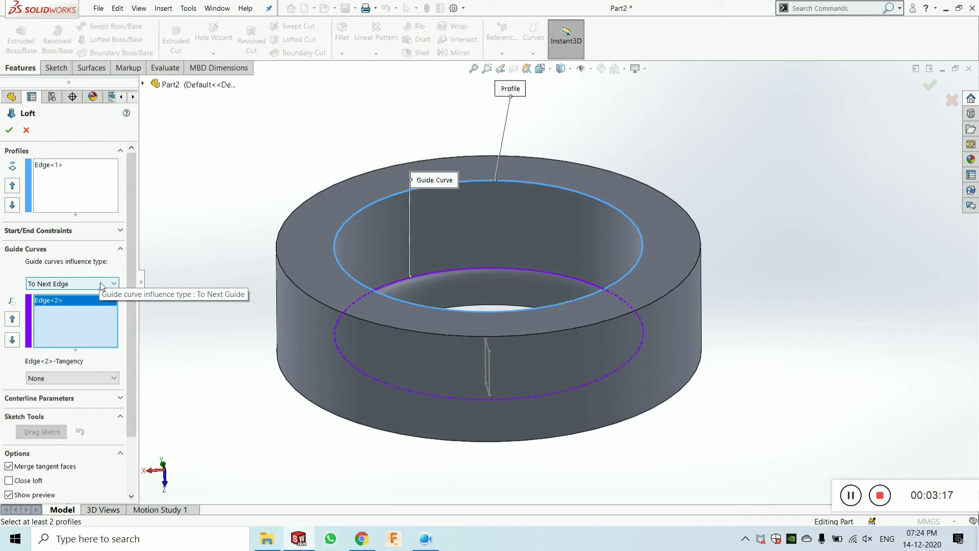
scroll(100, 282, "down", 1)
scroll(100, 283, "up", 3)
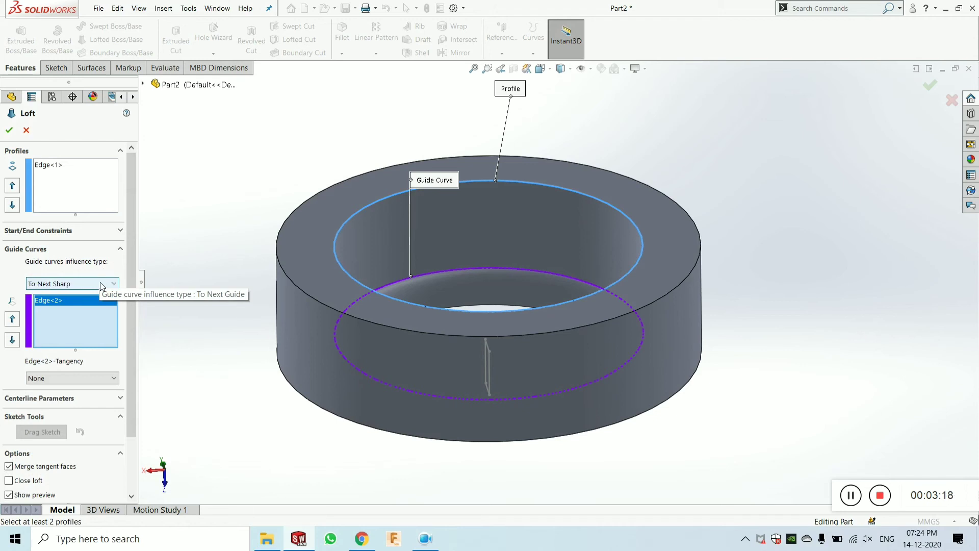
Set the loft's guide curve influence type to To Next Edge and try to create the loft
left_click(75, 284)
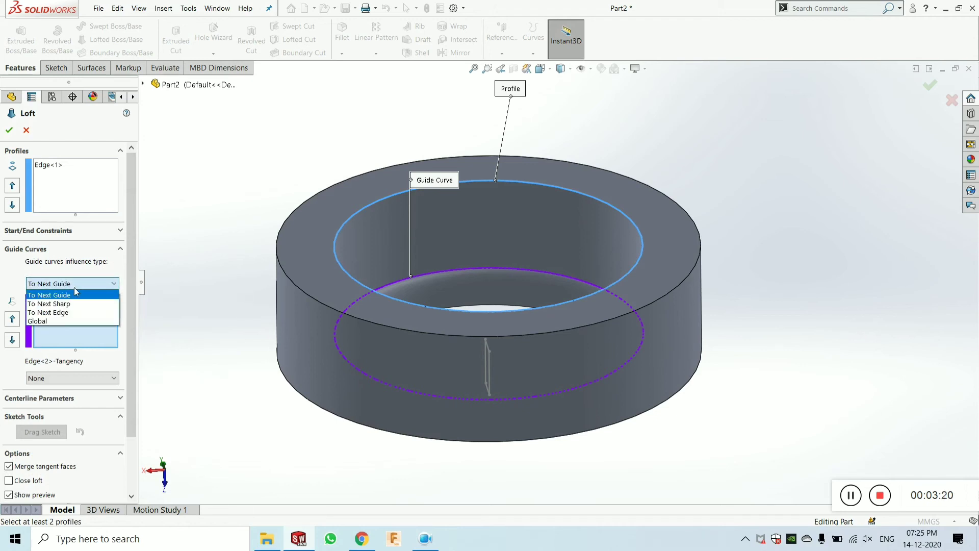
left_click(55, 313)
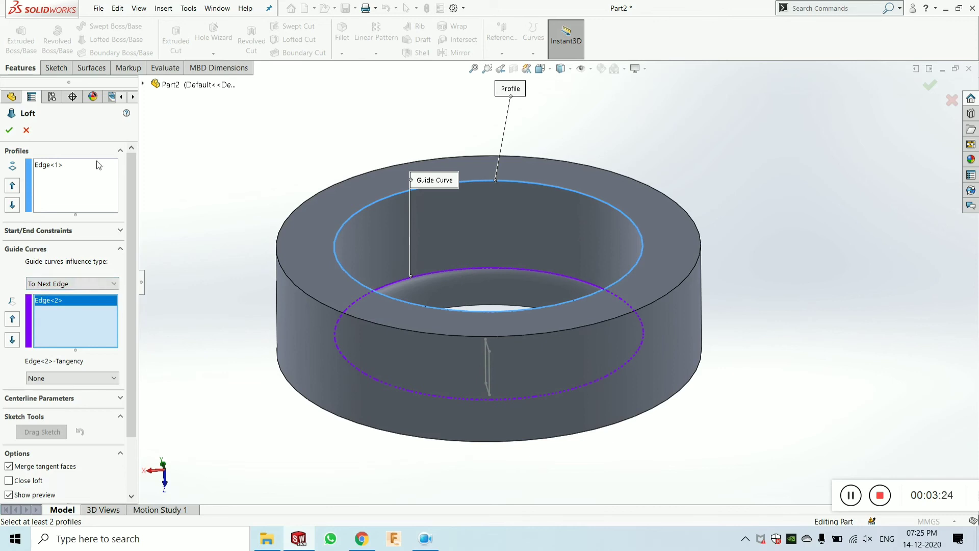
left_click(9, 131)
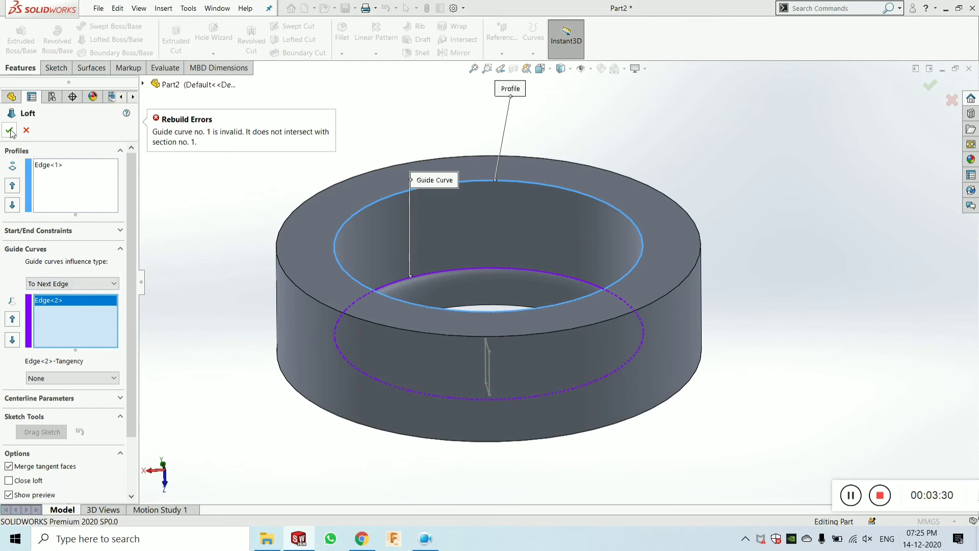
Replace the loft's guide curve with the small profile sketch inside the ring and try to create the loft
middle_click_drag(314, 242, 324, 333)
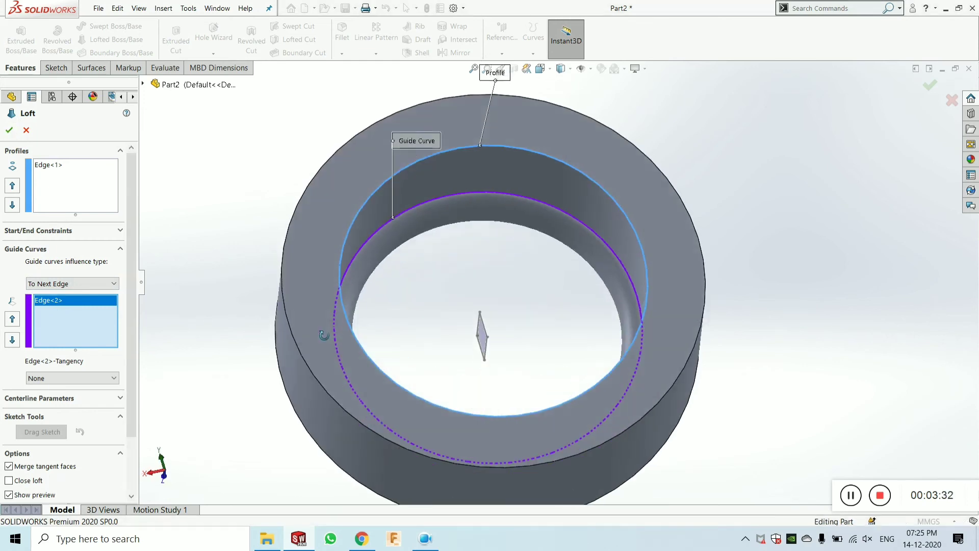
right_click(51, 307)
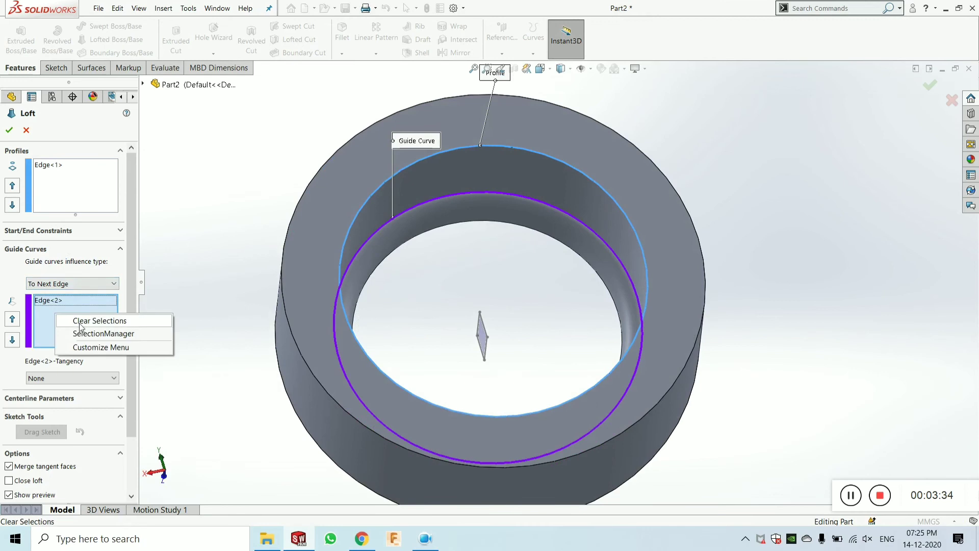
left_click(81, 320)
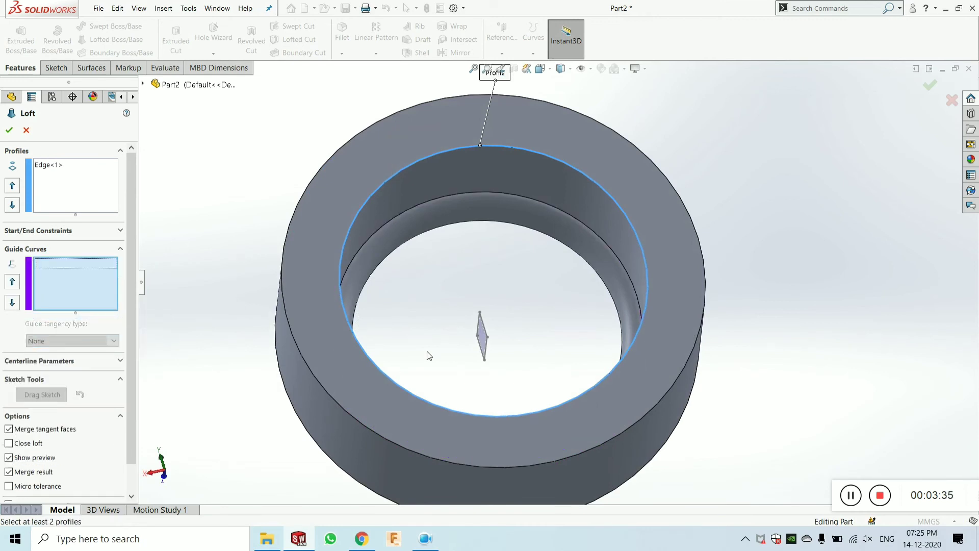
left_click(478, 322)
middle_click_drag(478, 320, 465, 240)
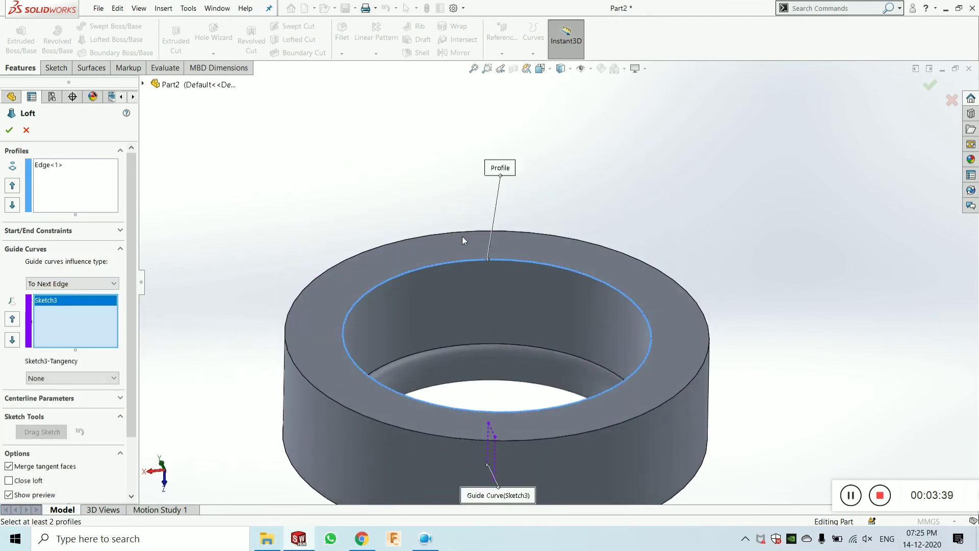
left_click(10, 129)
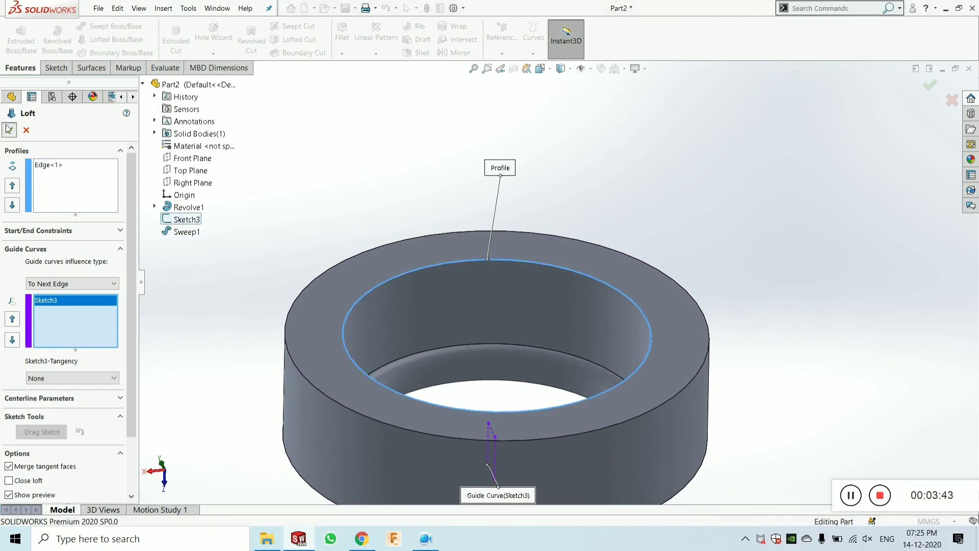
Try the Normal To Profile tangency for the loft's sketch guide curve
left_click(81, 380)
left_click(82, 381)
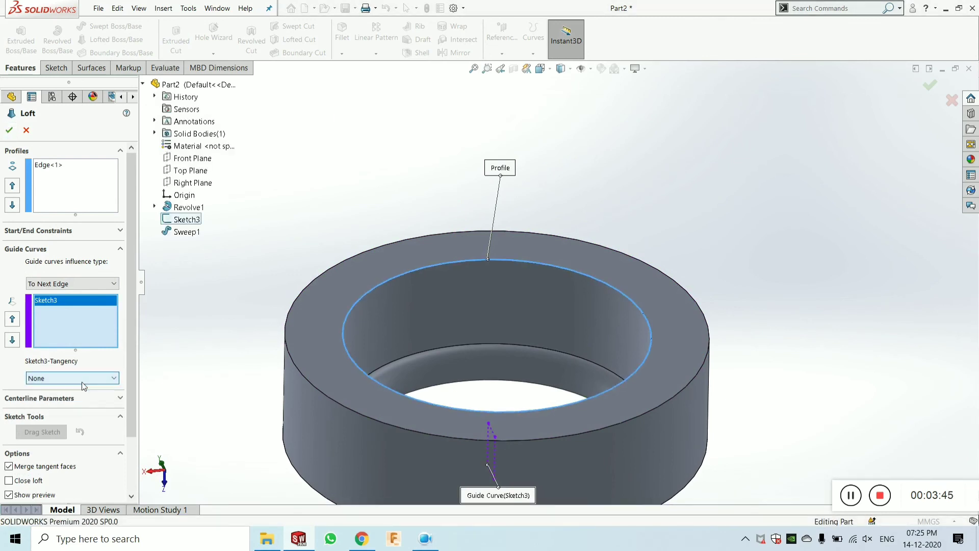
left_click(82, 380)
left_click(77, 398)
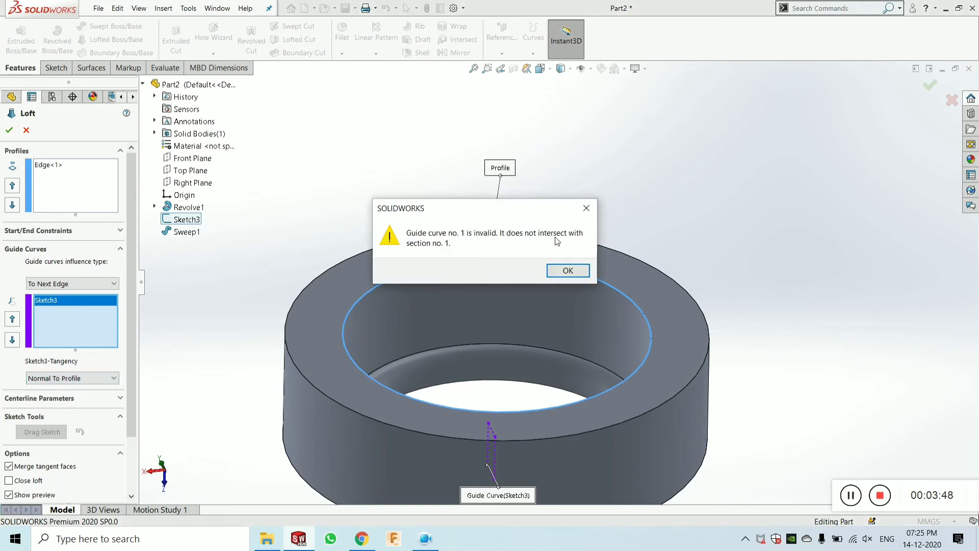
left_click(587, 208)
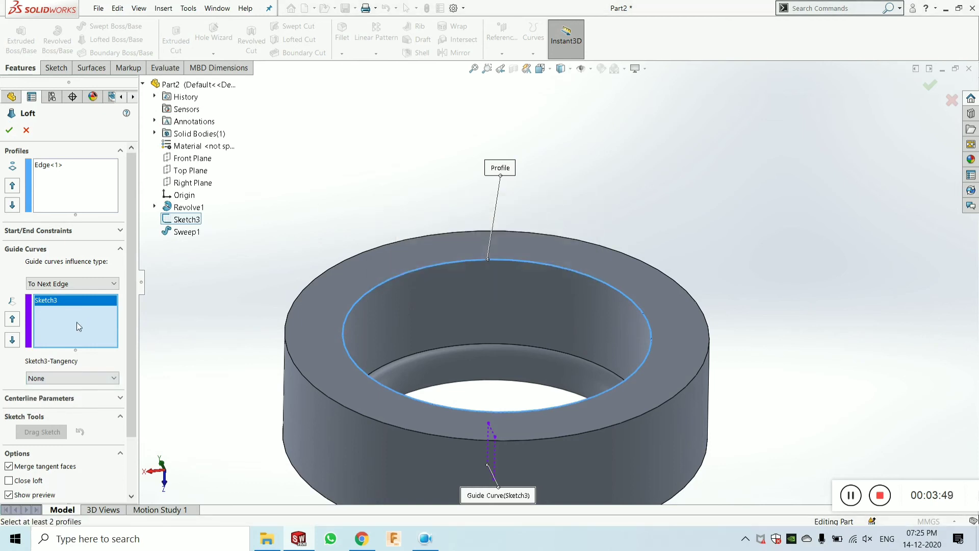
Check the loft's start and end constraint settings and cancel the loft
left_click(57, 231)
left_click(51, 258)
left_click(51, 261)
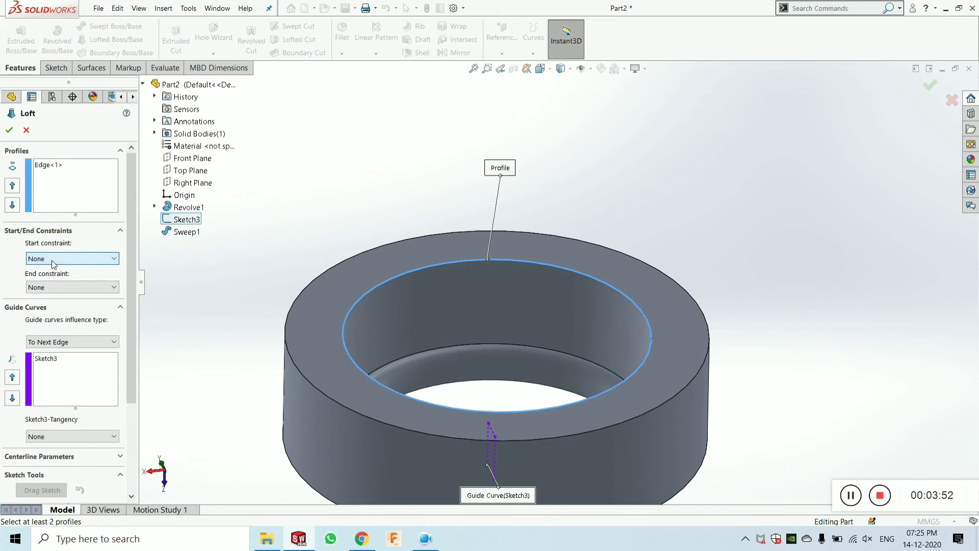
key("f")
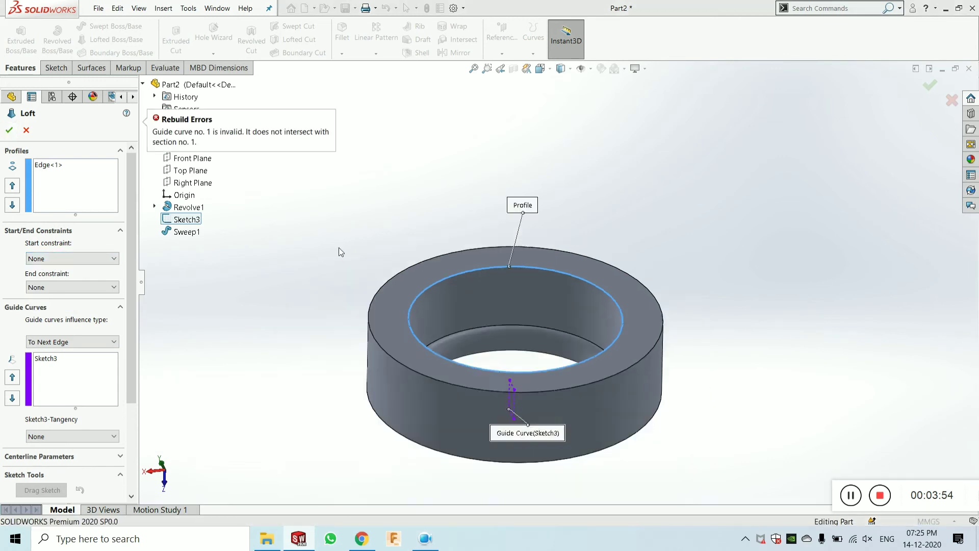
scroll(497, 295, "down", 2)
scroll(498, 296, "up", 4)
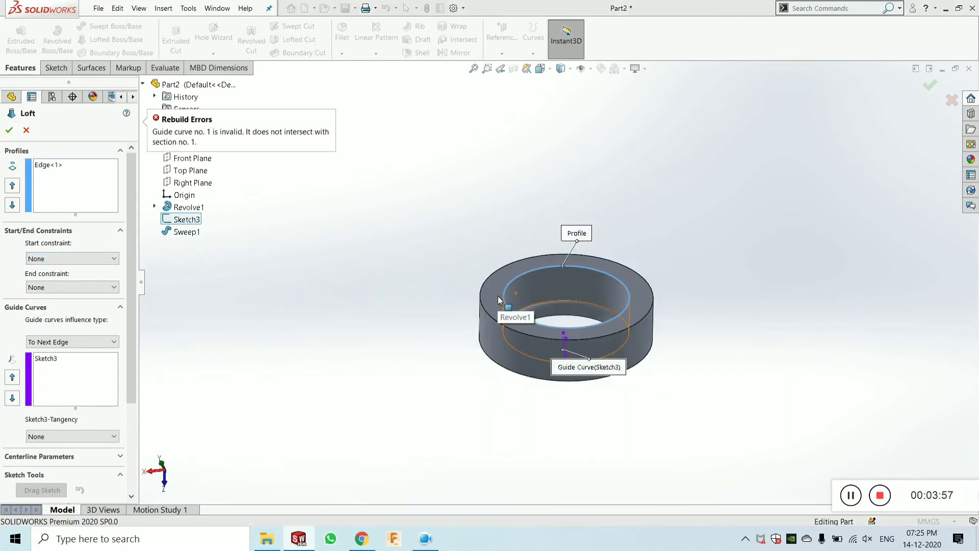
left_click(26, 130)
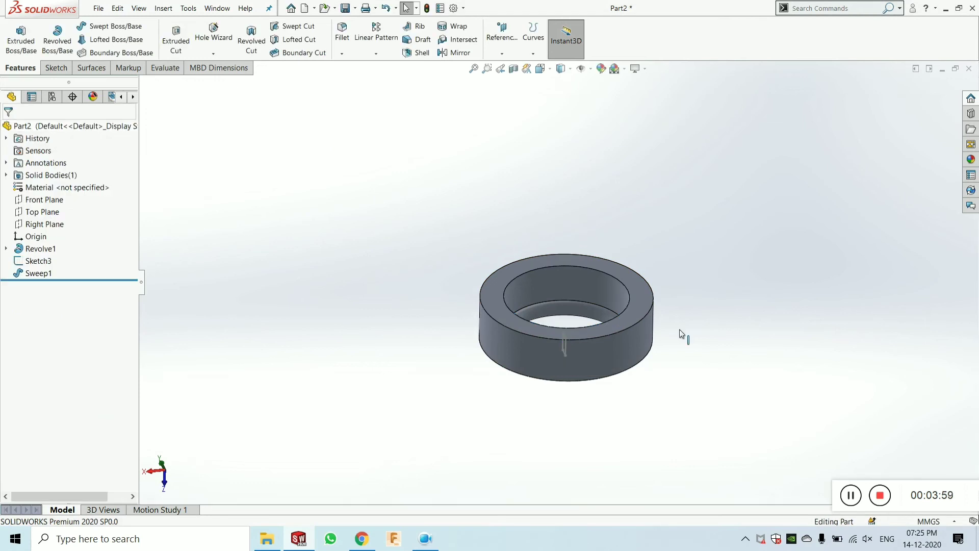
scroll(509, 311, "down", 3)
scroll(505, 274, "up", 3)
scroll(454, 253, "down", 3)
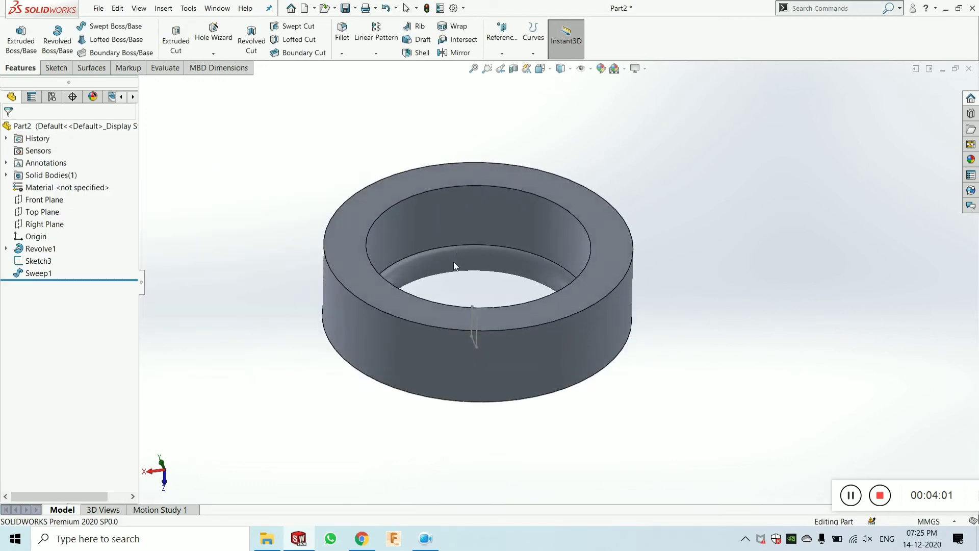
scroll(454, 262, "up", 3)
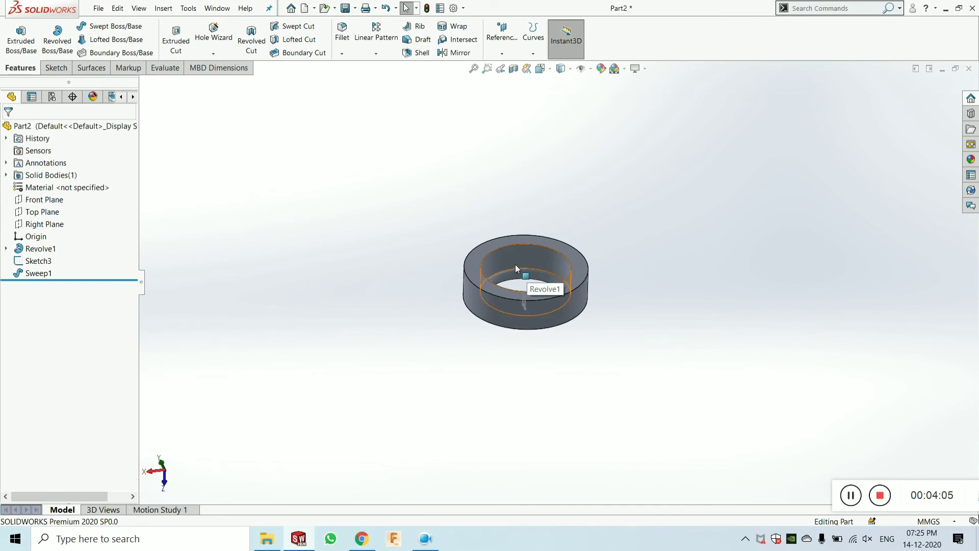
scroll(516, 263, "down", 3)
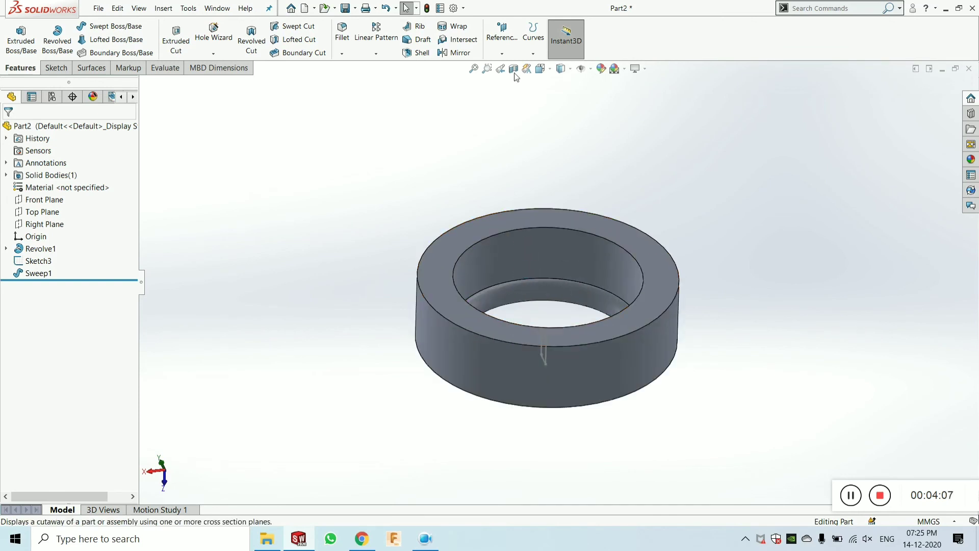
Create a reference plane offset 100 mm outward from the ring's plain flat face
left_click(503, 54)
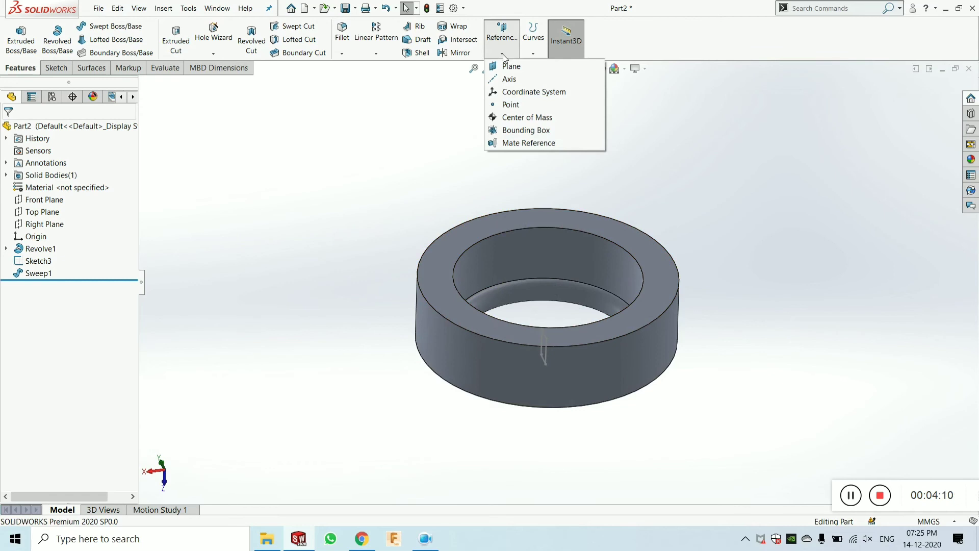
left_click(508, 66)
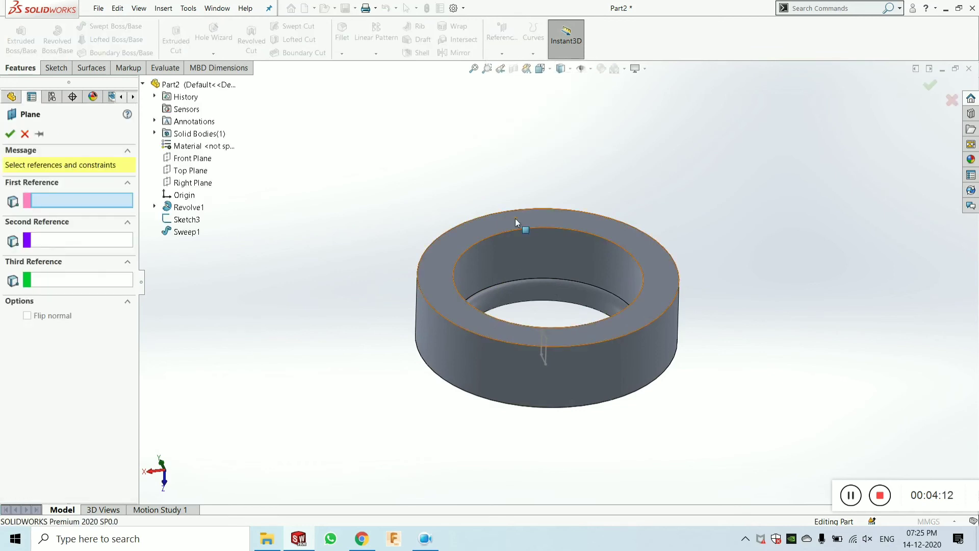
left_click(515, 218)
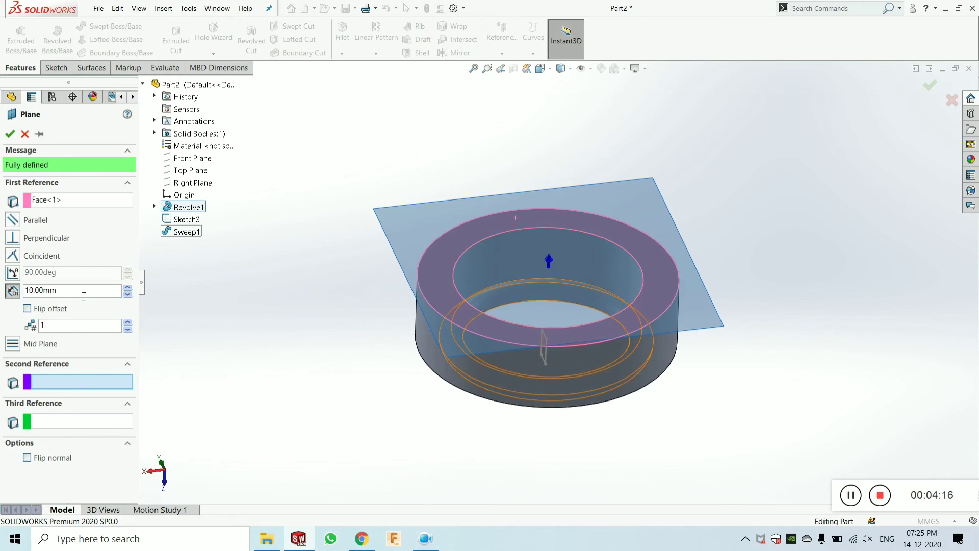
left_click(50, 290)
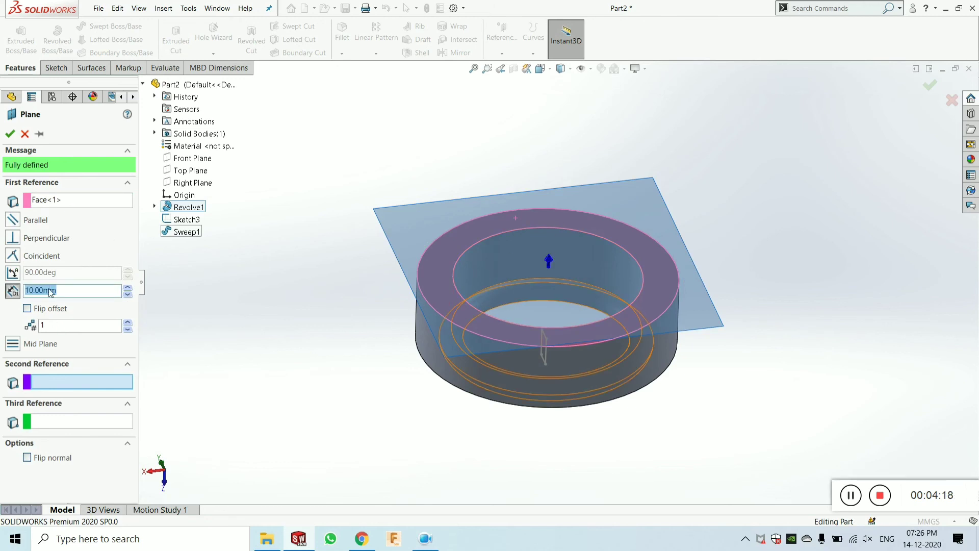
type("100")
key("Return")
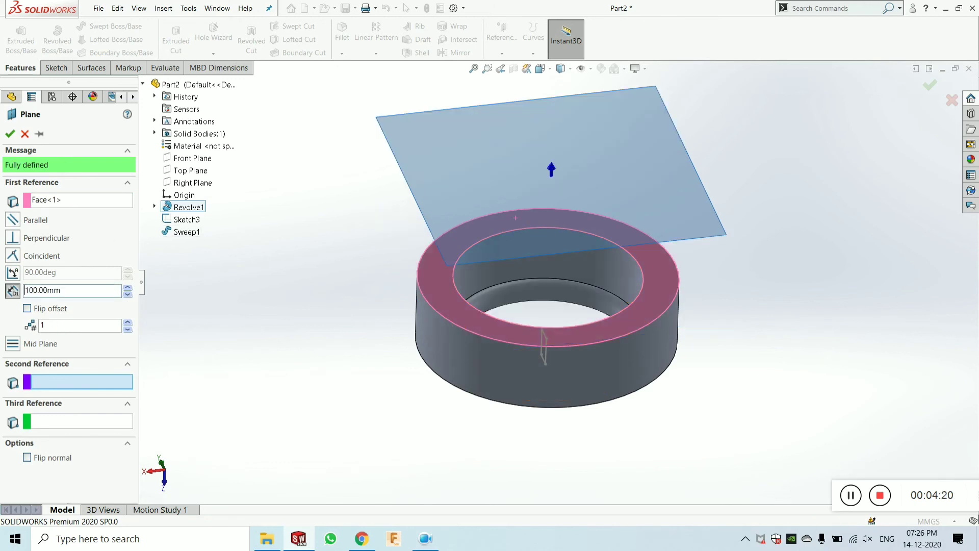
left_click(9, 133)
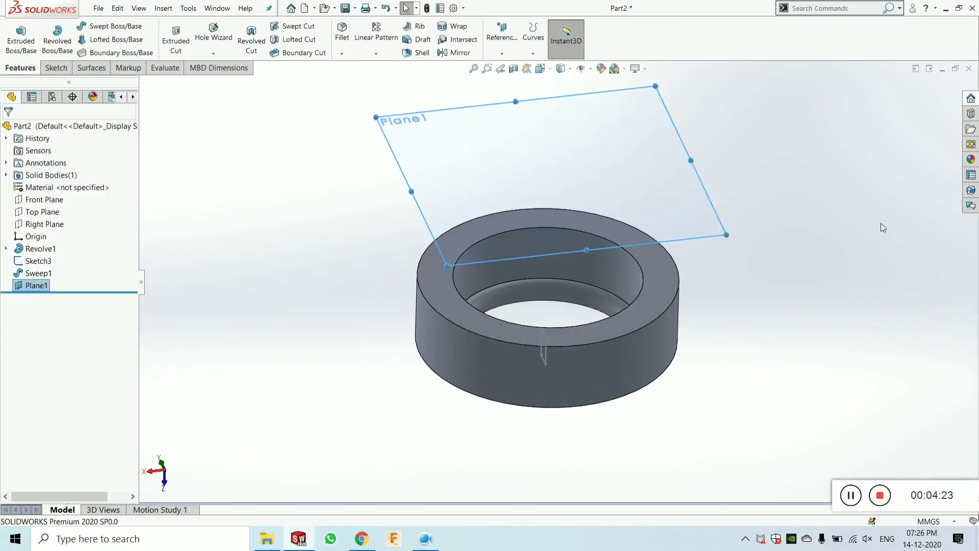
Sketch a circle with a radius of about 50 mm on the offset plane, centred on the origin
middle_click_drag(786, 219, 711, 180)
left_click(711, 181)
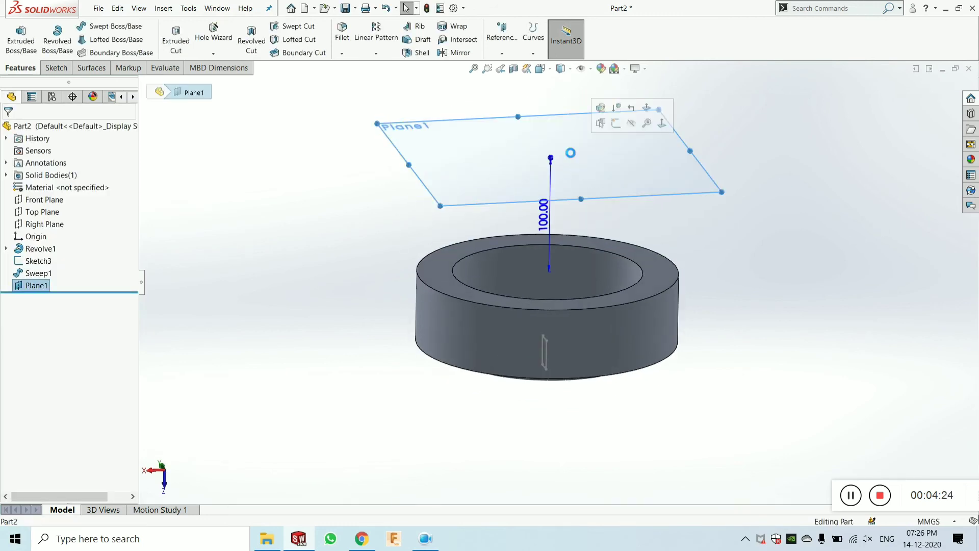
left_click(618, 129)
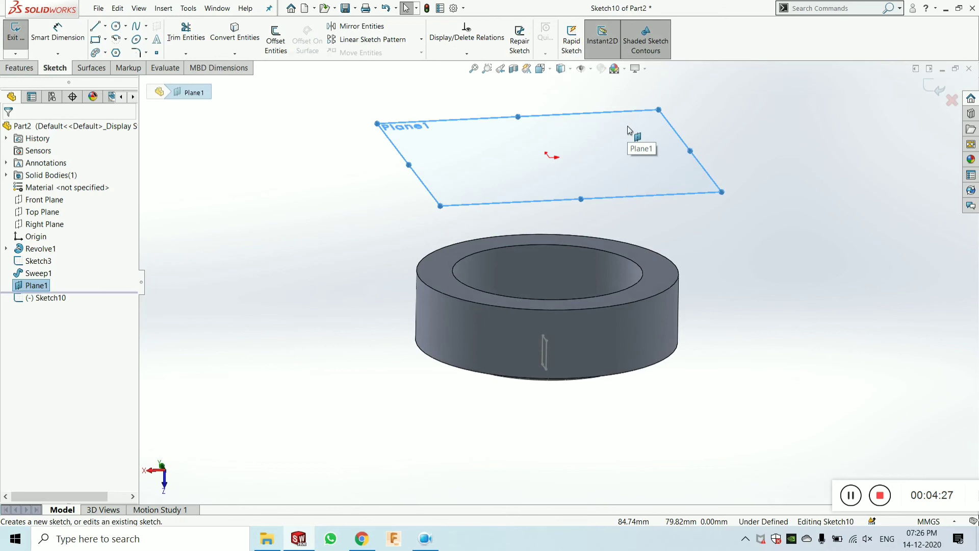
left_click(117, 28)
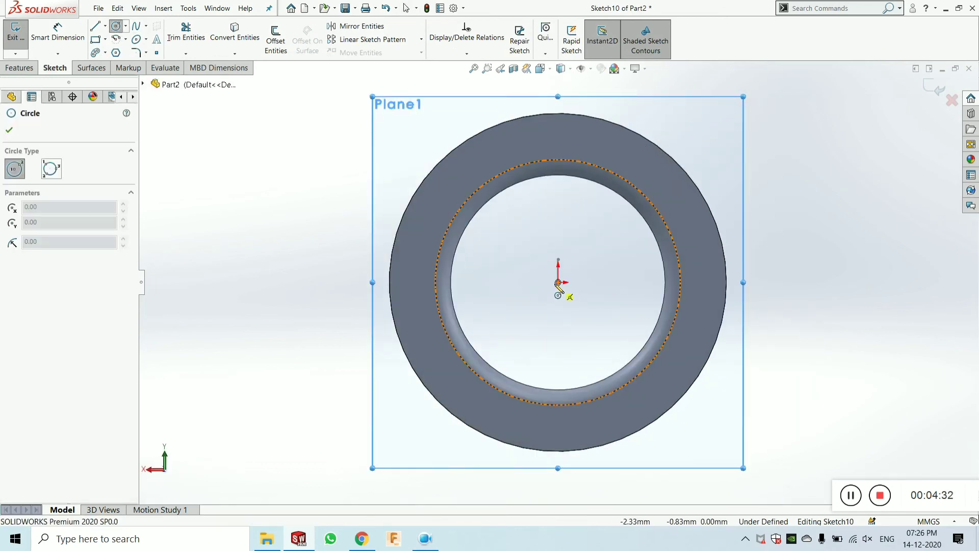
left_click(558, 282)
left_click(598, 215)
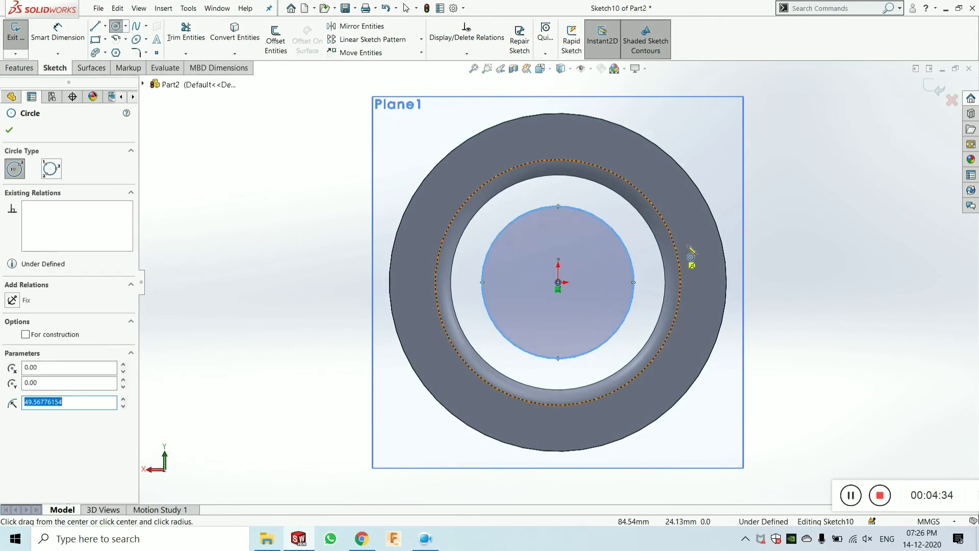
left_click(9, 130)
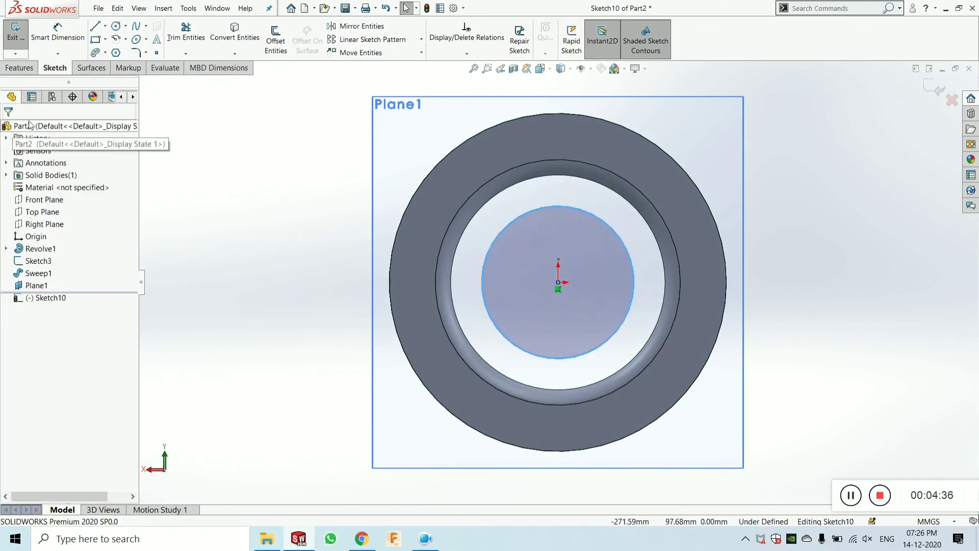
left_click(19, 68)
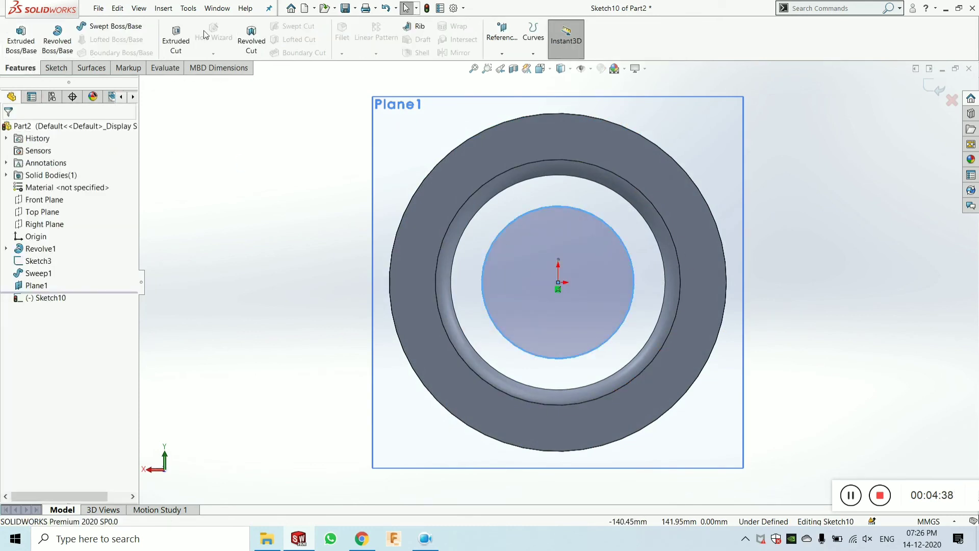
left_click(114, 32)
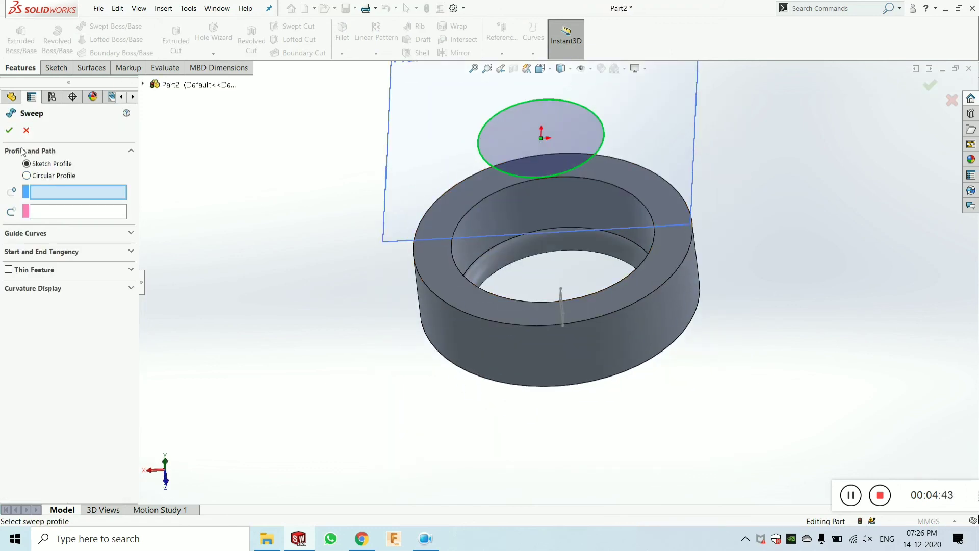
left_click(26, 129)
Try to loft from the offset-plane circle to the ring's rounded inner face, using the inner rim edge as guide curve
left_click(116, 44)
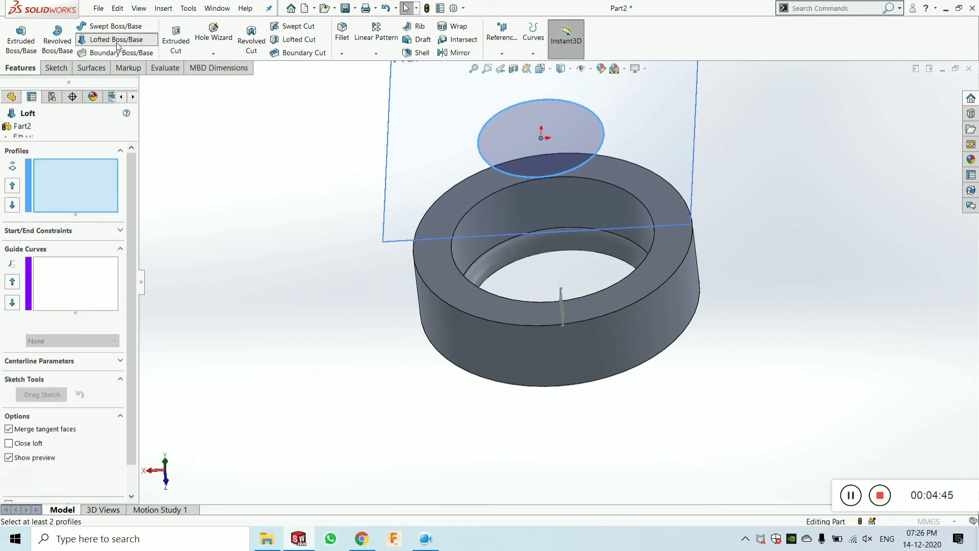
left_click(570, 170)
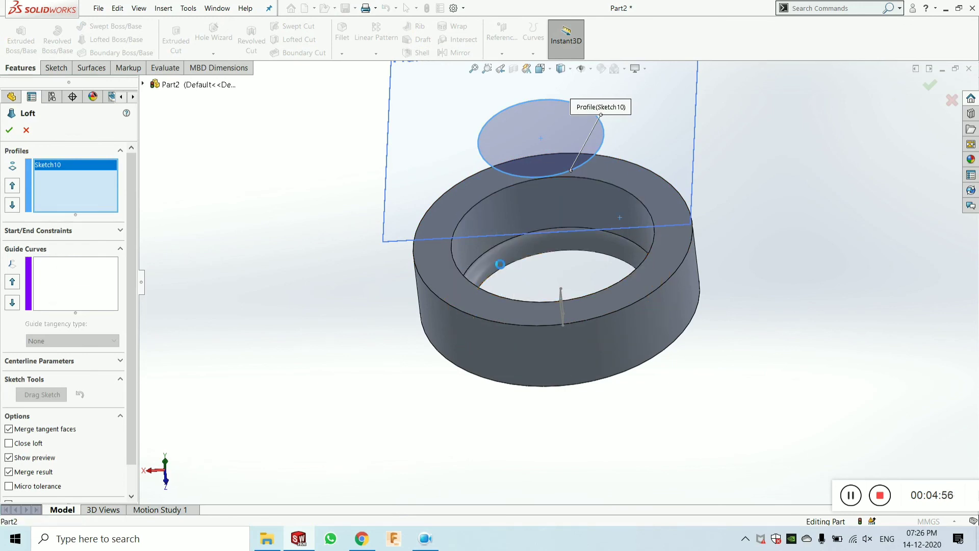
left_click(500, 266)
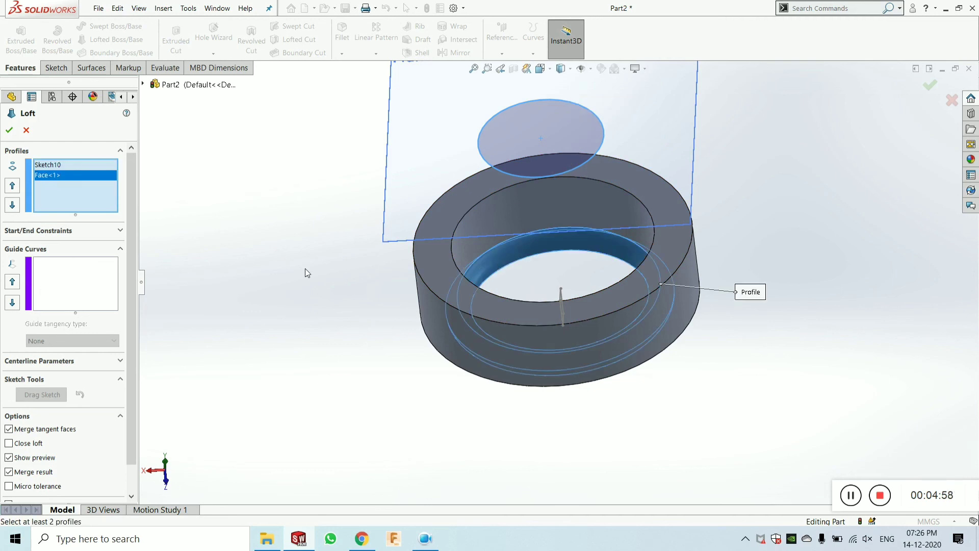
left_click(74, 283)
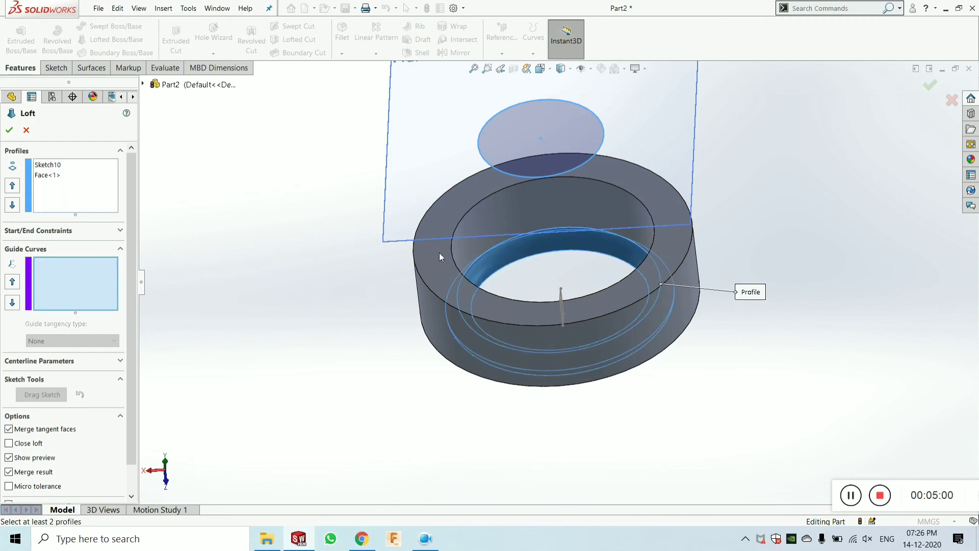
left_click(451, 249)
scroll(485, 278, "up", 5)
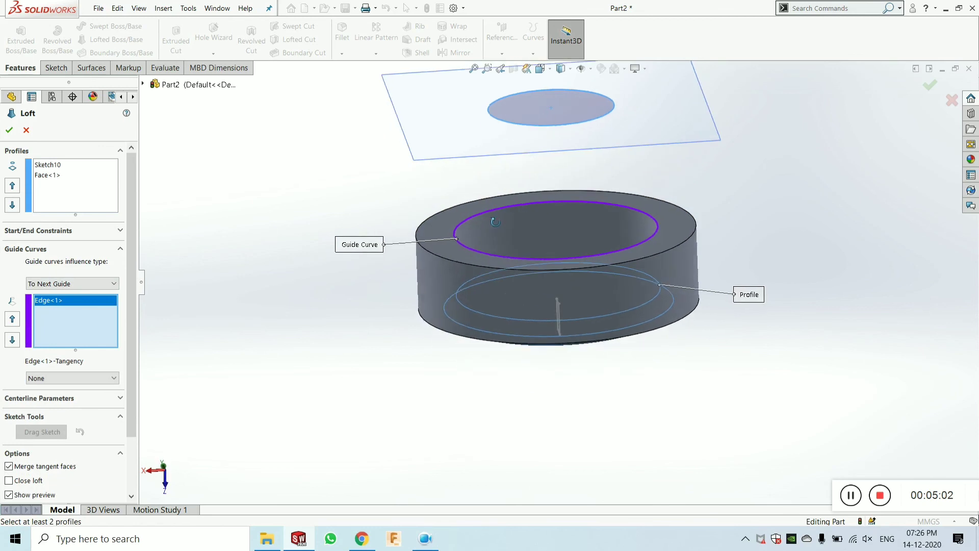
left_click(9, 131)
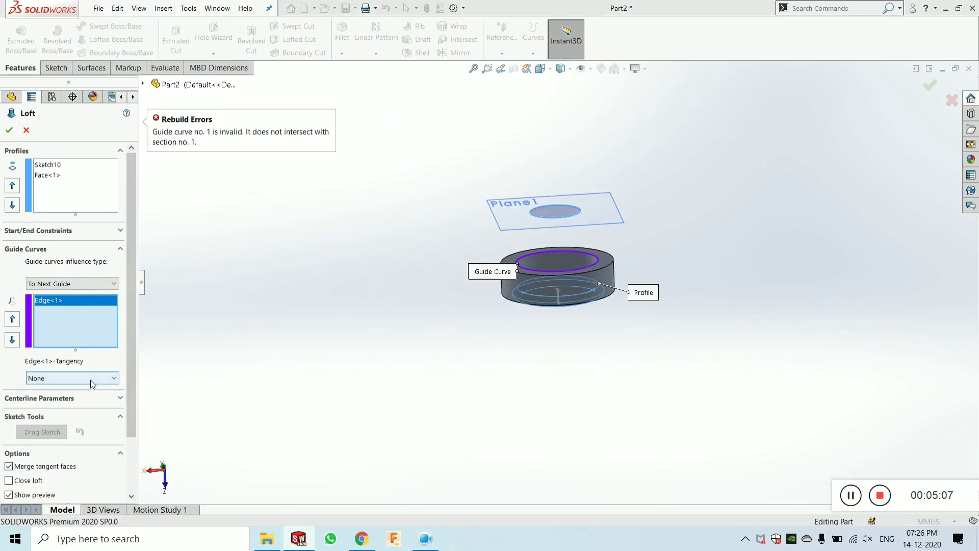
left_click(850, 495)
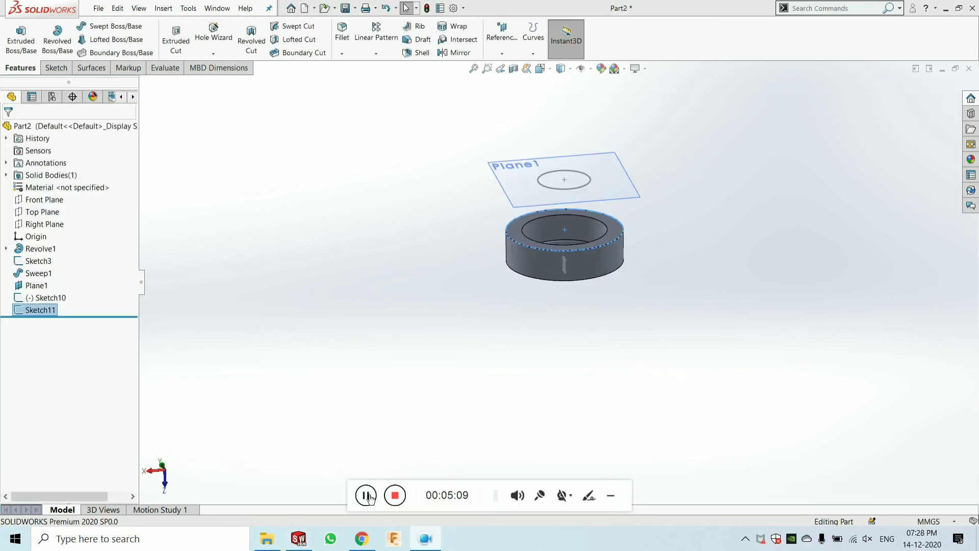
Start a loft with the preselected profile cleared, using the offset-plane circle and the ring's outer-edge sketch as profiles
scroll(577, 273, "down", 4)
scroll(587, 296, "down", 1)
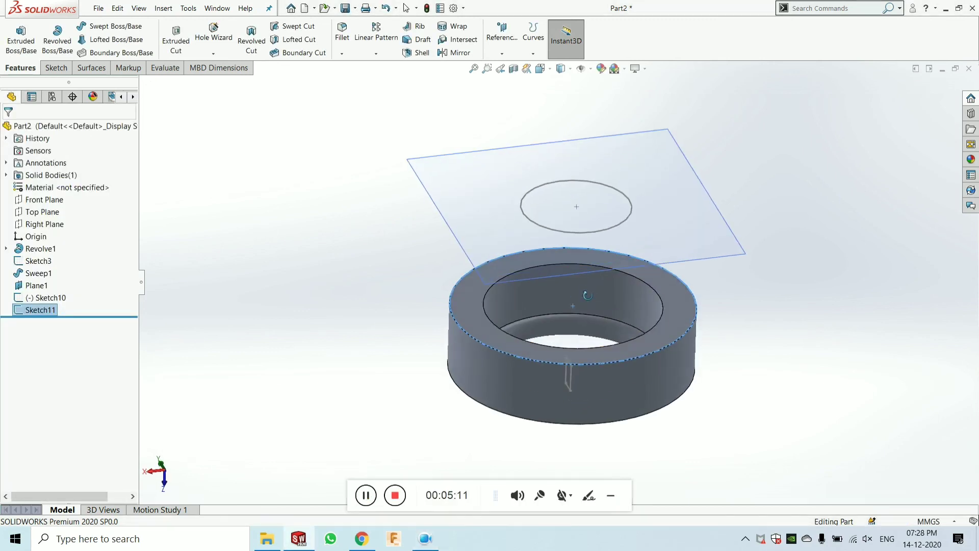
scroll(577, 268, "up", 2)
middle_click_drag(584, 299, 592, 281)
scroll(593, 281, "down", 3)
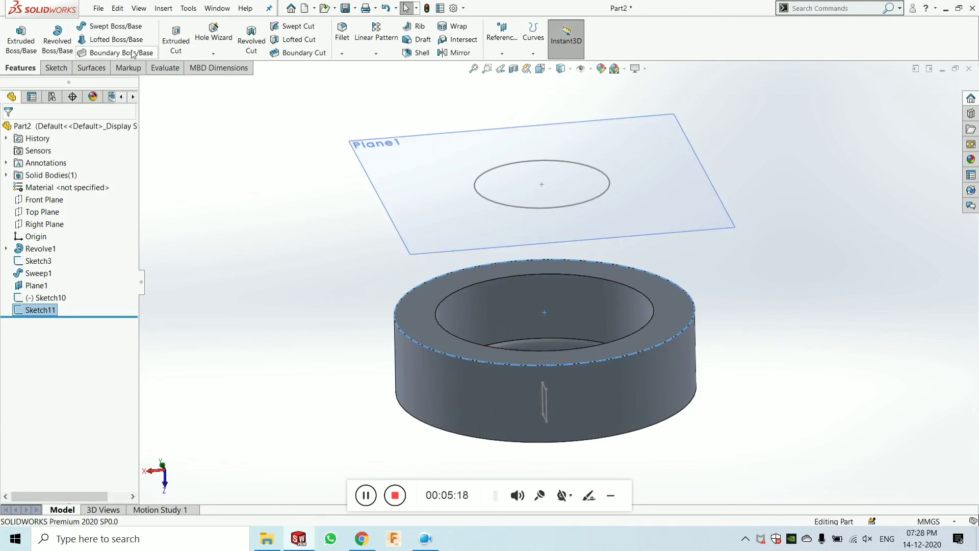
left_click(101, 41)
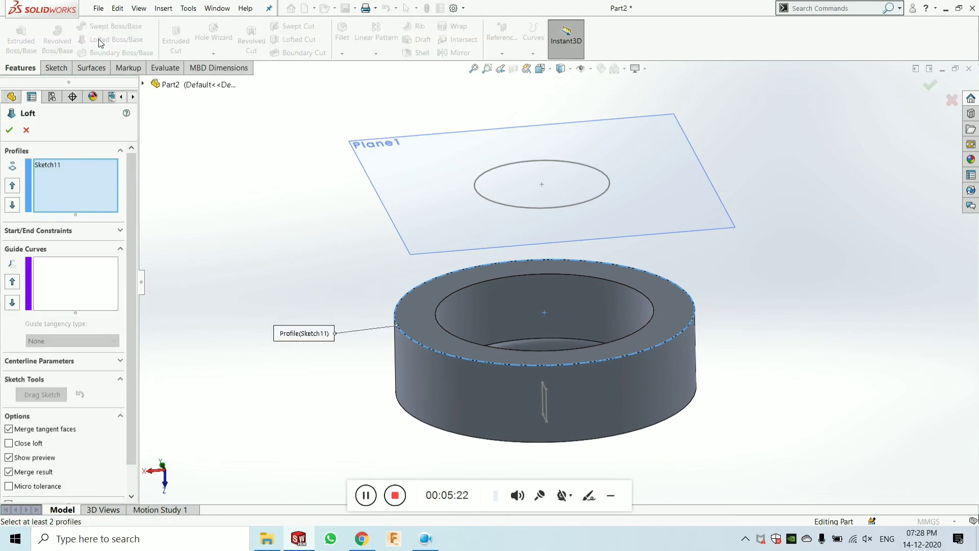
right_click(65, 172)
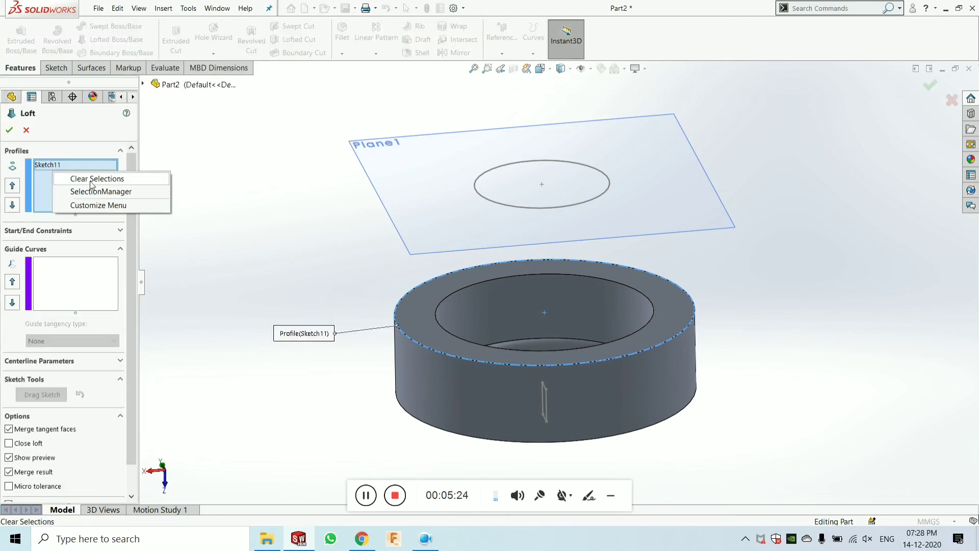
left_click(84, 179)
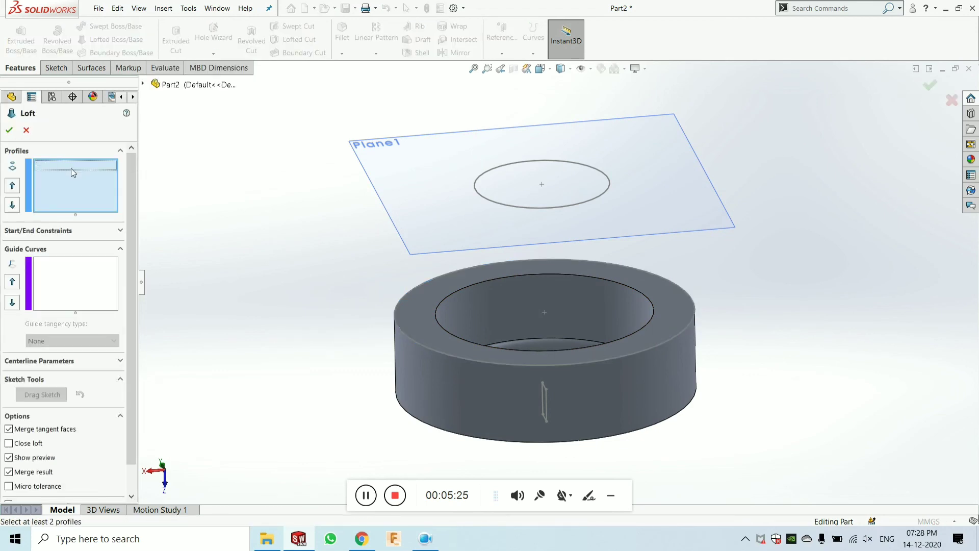
left_click(479, 191)
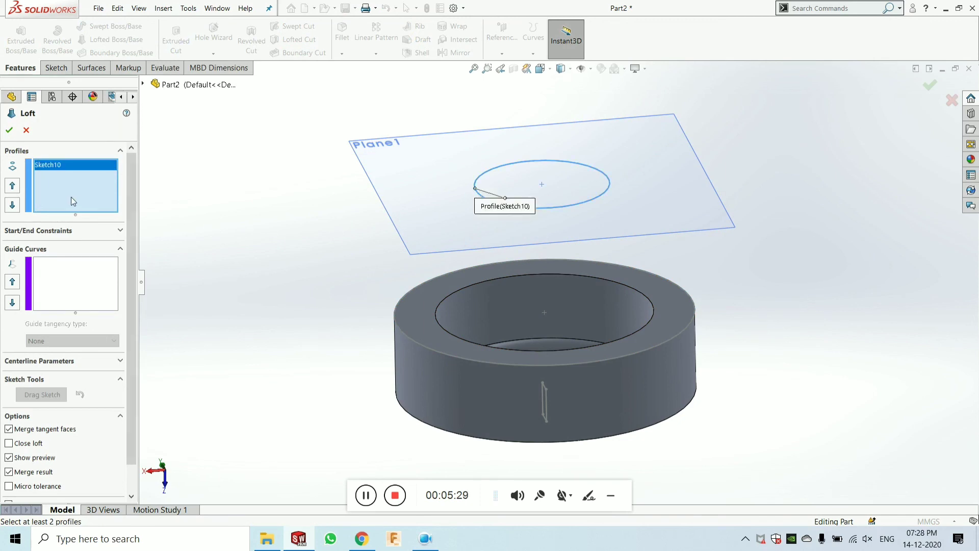
left_click(406, 335)
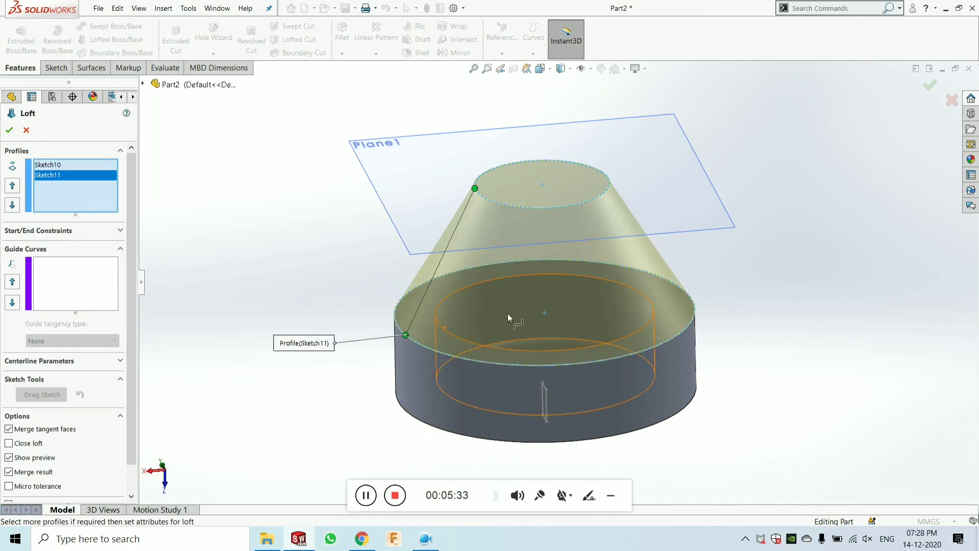
Move the loft connector around the offset-plane circle to test twisting, and bring it back towards the side of the ring's connector
left_click_drag(477, 192, 500, 214)
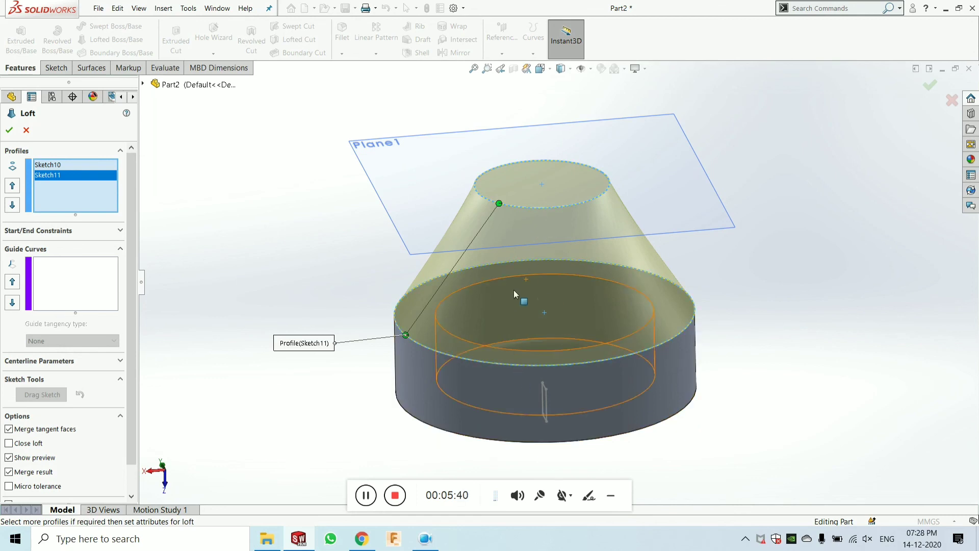
left_click_drag(499, 204, 570, 205)
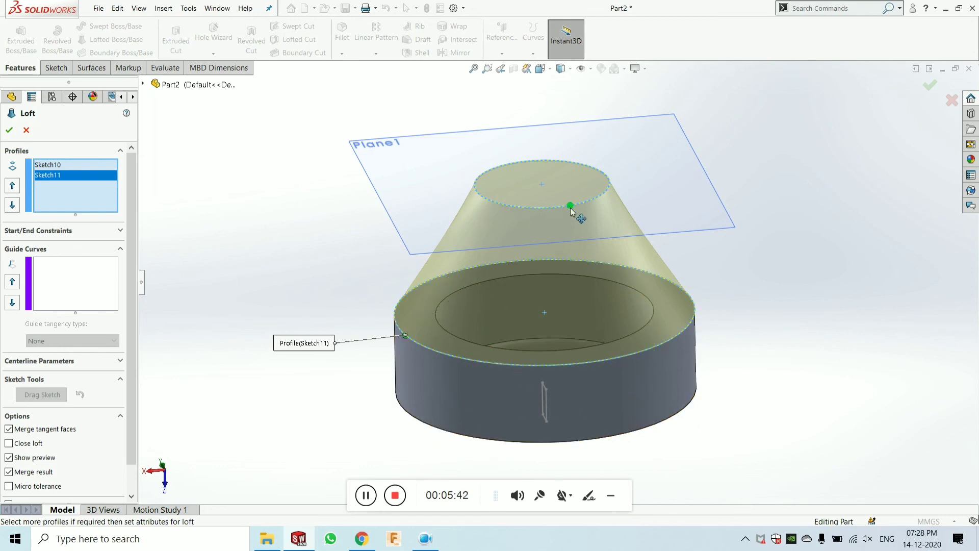
scroll(573, 208, "down", 5)
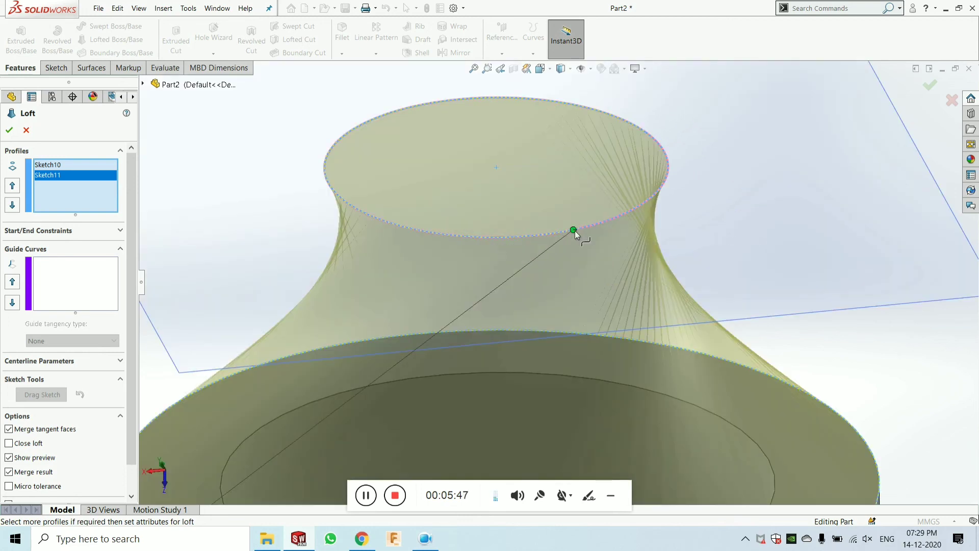
left_click_drag(574, 230, 383, 221)
scroll(393, 227, "up", 4)
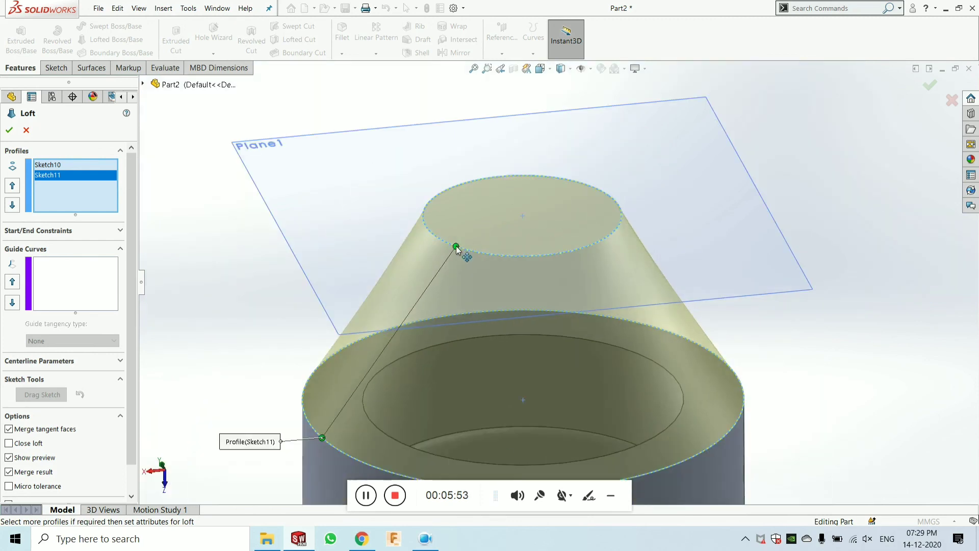
Complete the loft between the two circular profiles and show the part in isometric view
scroll(476, 274, "up", 3)
middle_click_drag(589, 371, 591, 301)
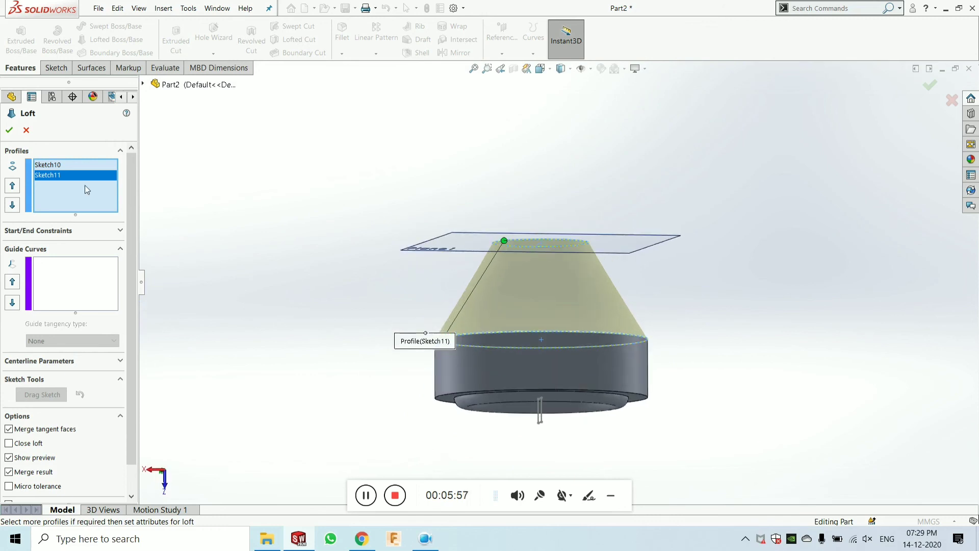
left_click(9, 130)
middle_click_drag(473, 308, 653, 313)
key("ctrl+7")
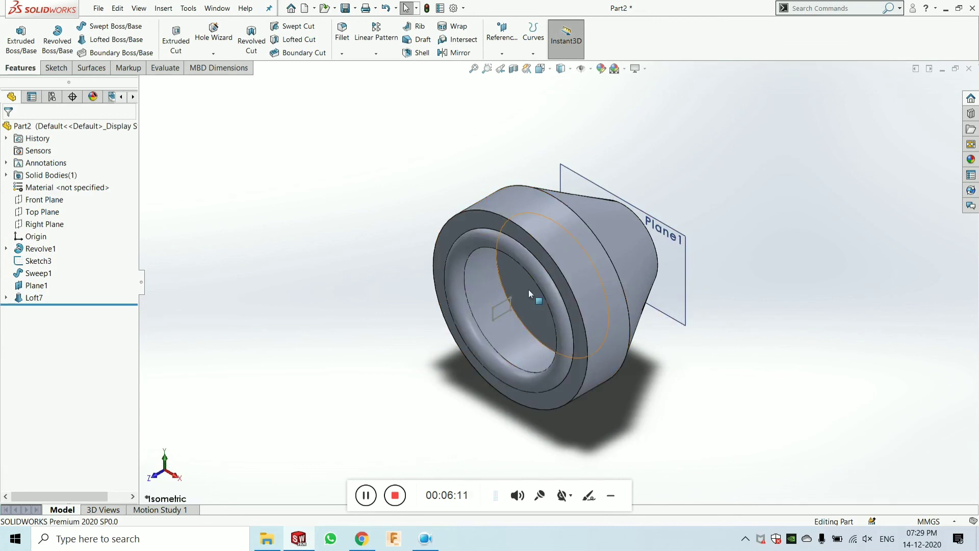
Examine the part's interior with a section view cut along the Top Plane, and return to the full isometric view
left_click(511, 69)
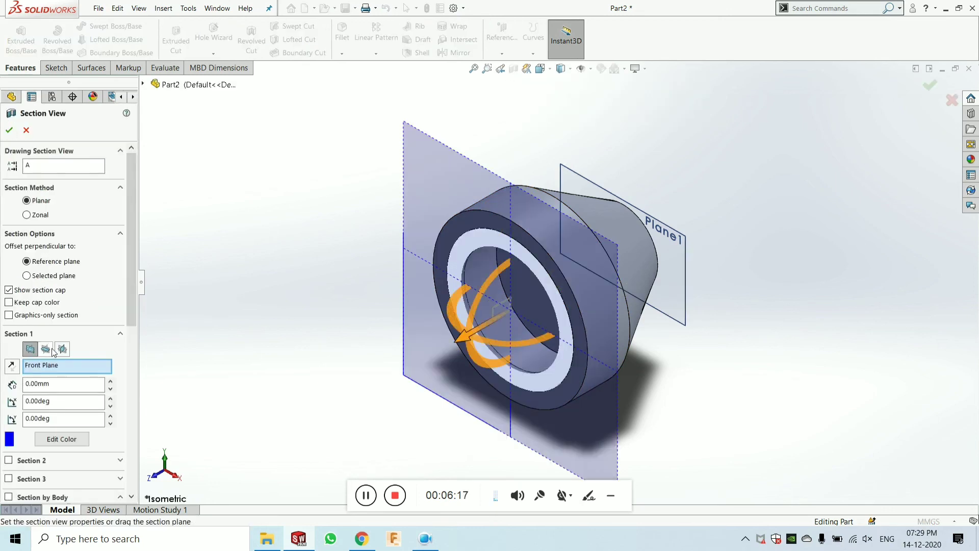
left_click(51, 350)
left_click(9, 130)
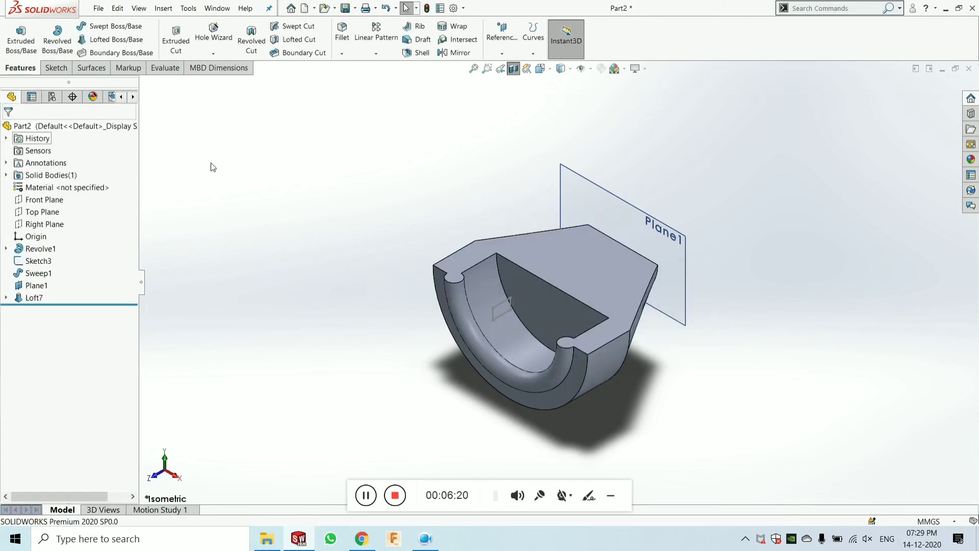
middle_click_drag(408, 192, 554, 327)
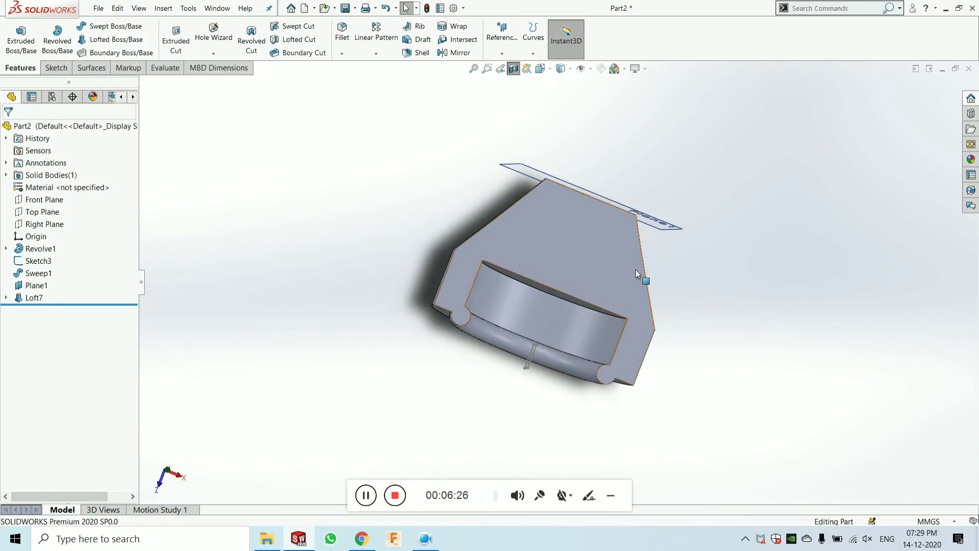
key("ctrl+7")
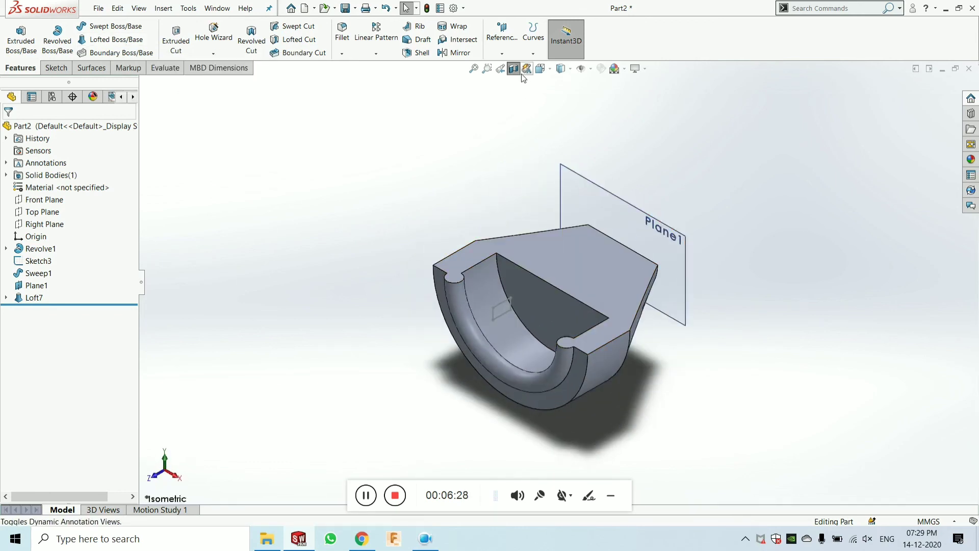
left_click(516, 71)
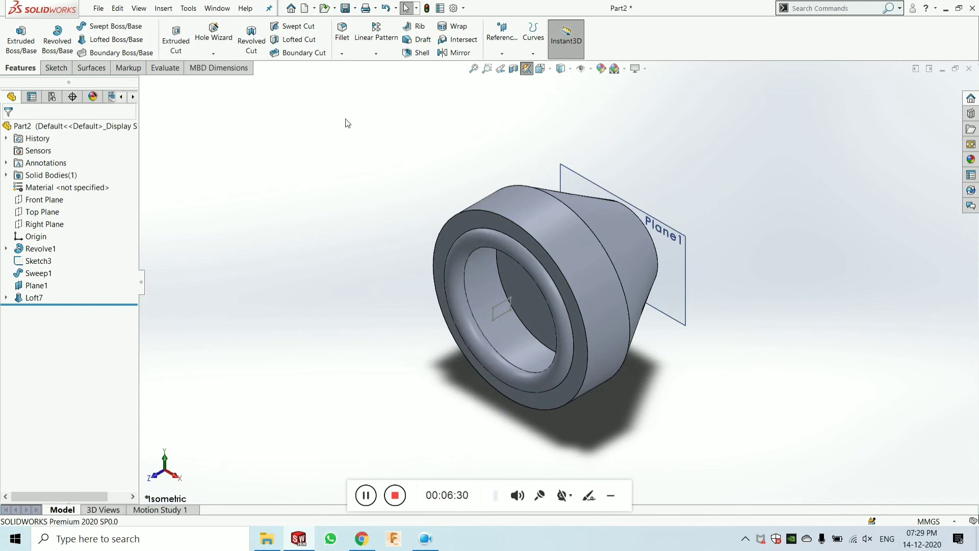
scroll(601, 234, "down", 8)
scroll(605, 224, "up", 13)
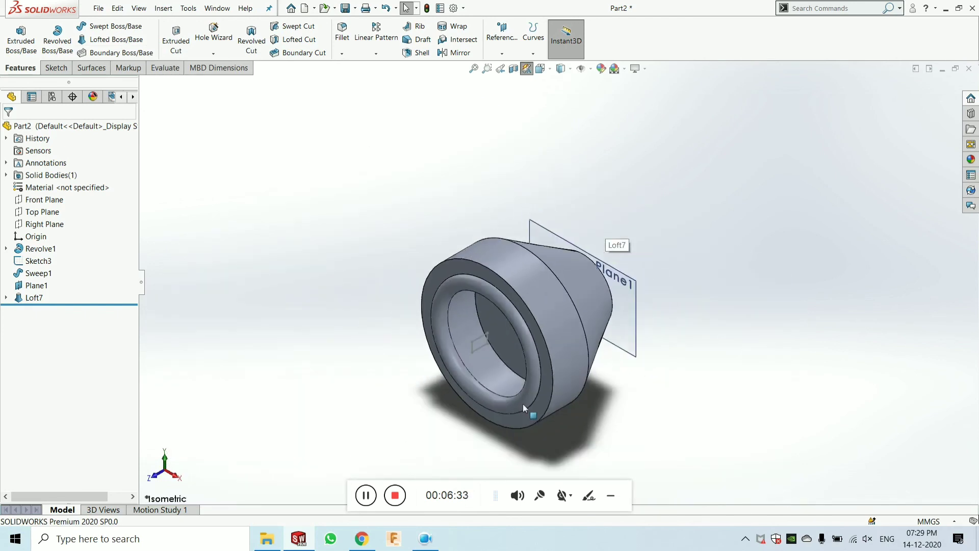
scroll(538, 378, "down", 6)
scroll(541, 378, "up", 6)
scroll(570, 203, "down", 5)
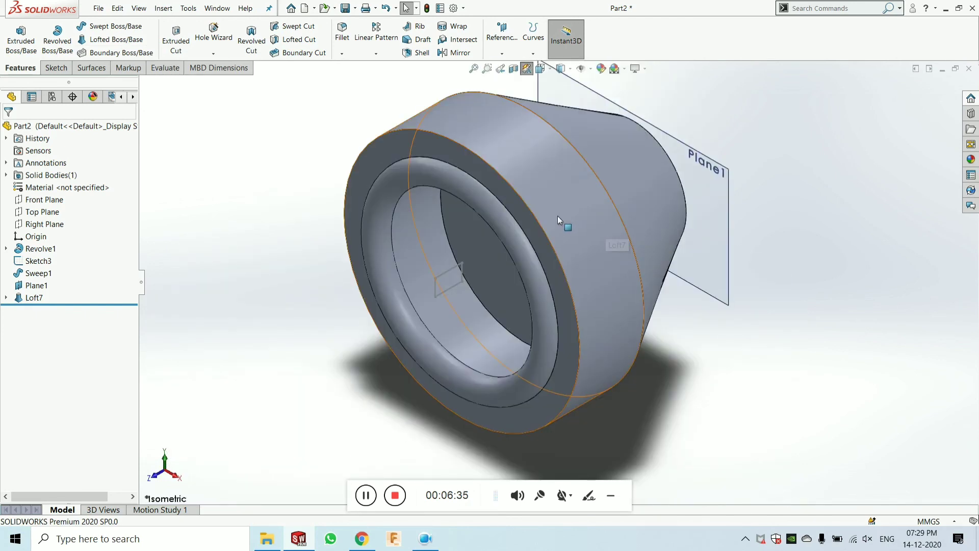
scroll(558, 215, "up", 1)
scroll(557, 219, "down", 3)
scroll(535, 332, "up", 3)
scroll(536, 332, "down", 5)
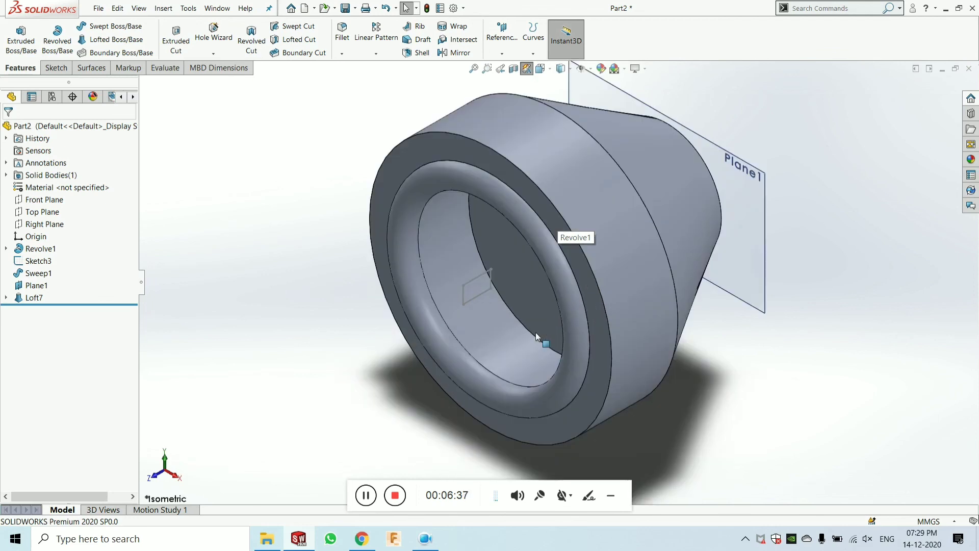